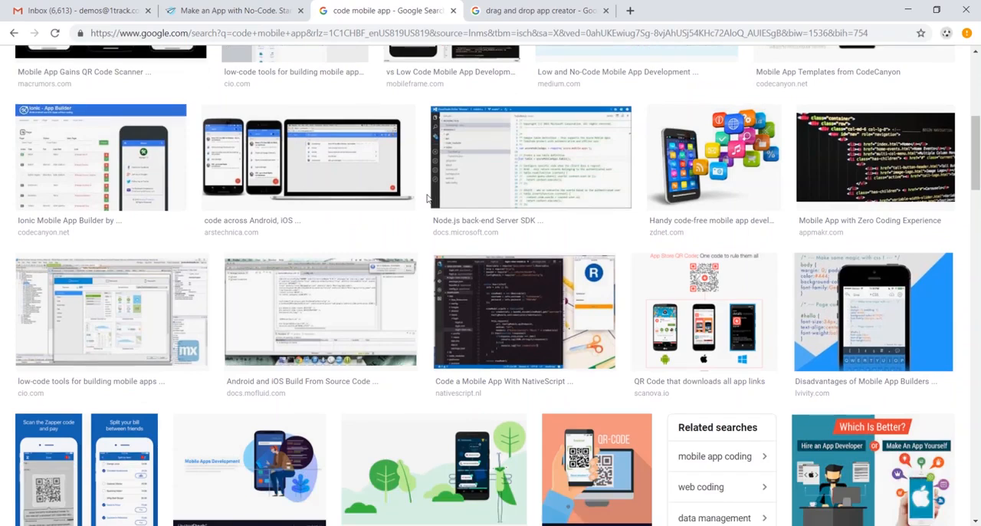
Browse the Google image results for coding mobile apps and for drag and drop app creators.
scroll(422, 200, "up", 4)
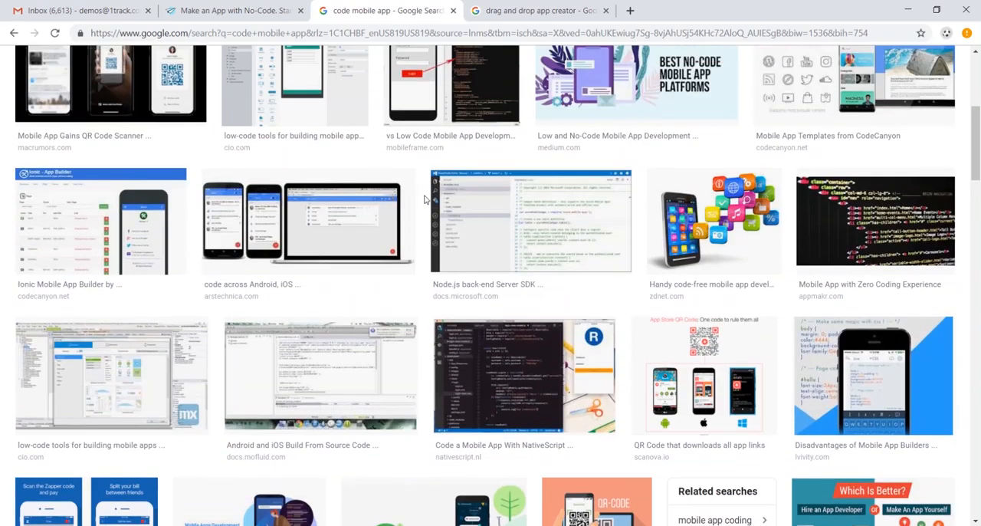
key("ctrl+Tab")
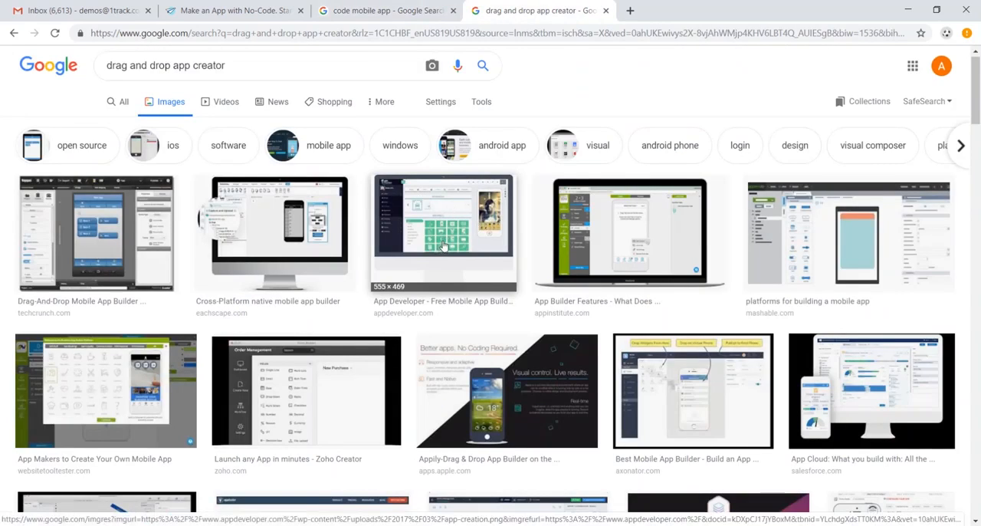
scroll(443, 245, "down", 1)
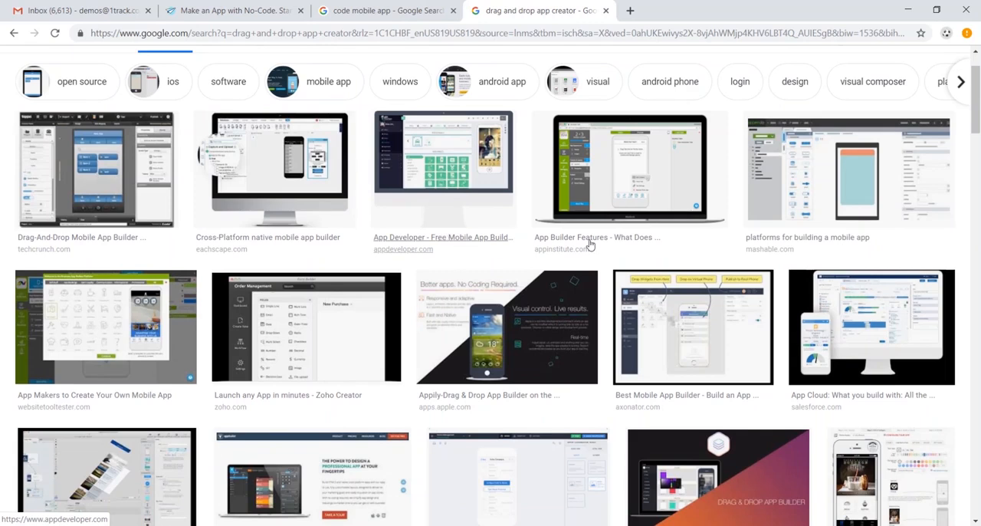
Open AppSheet's Platform page and review its app-building steps and the supported cloud data sources.
left_click(238, 7)
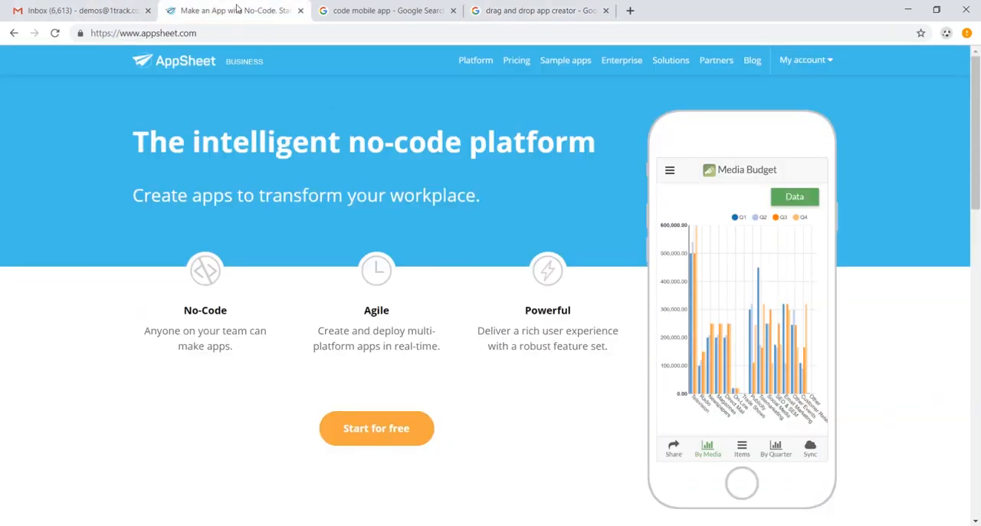
left_click(484, 68)
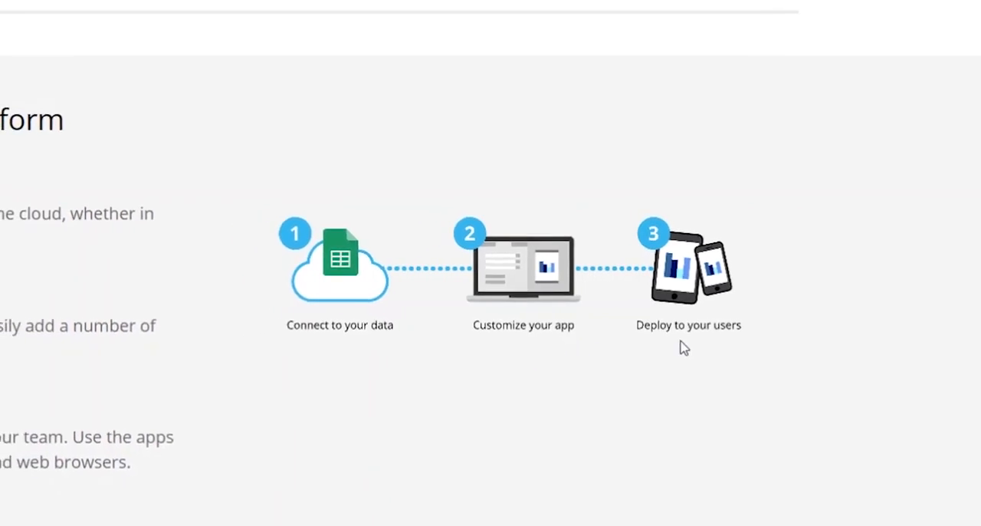
scroll(634, 322, "down", 2)
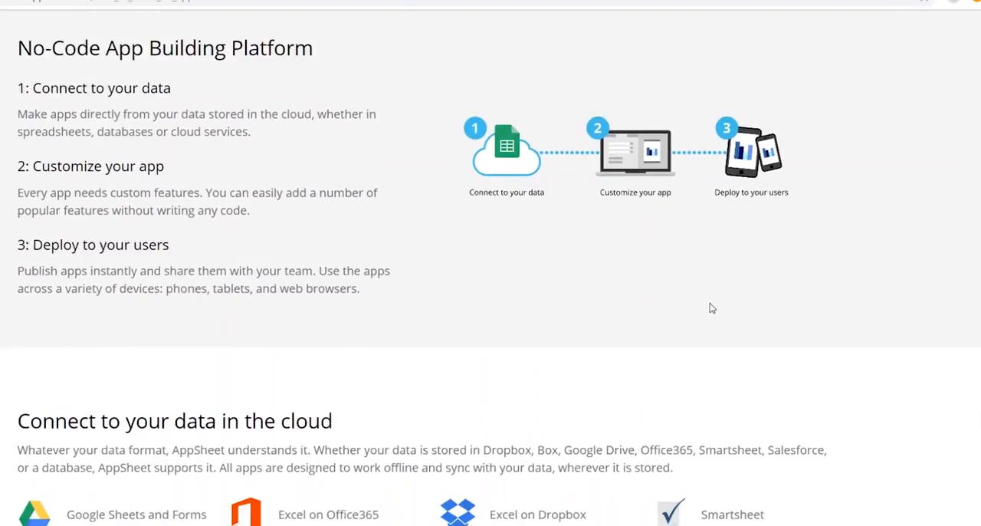
scroll(711, 308, "down", 3)
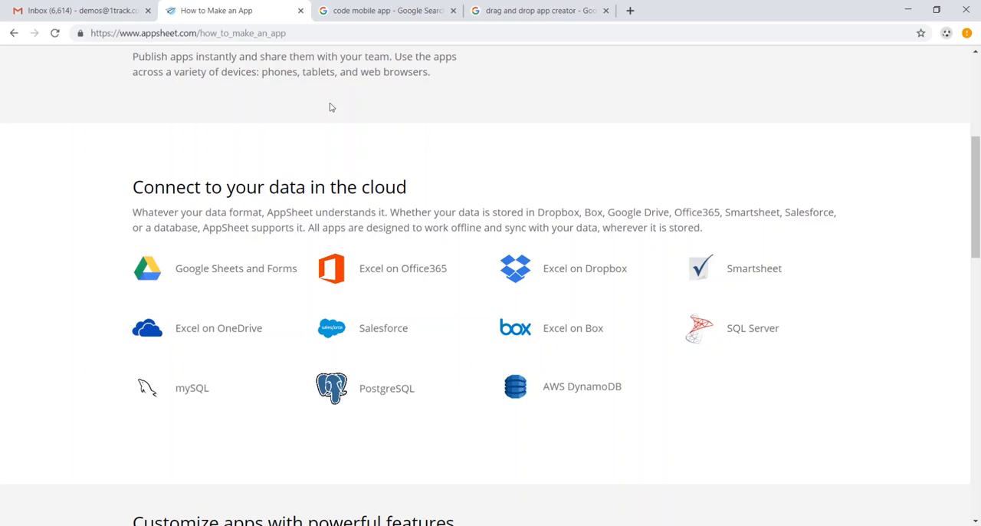
Go from Gmail to Google Drive and create a new blank Google Sheets spreadsheet.
left_click(82, 13)
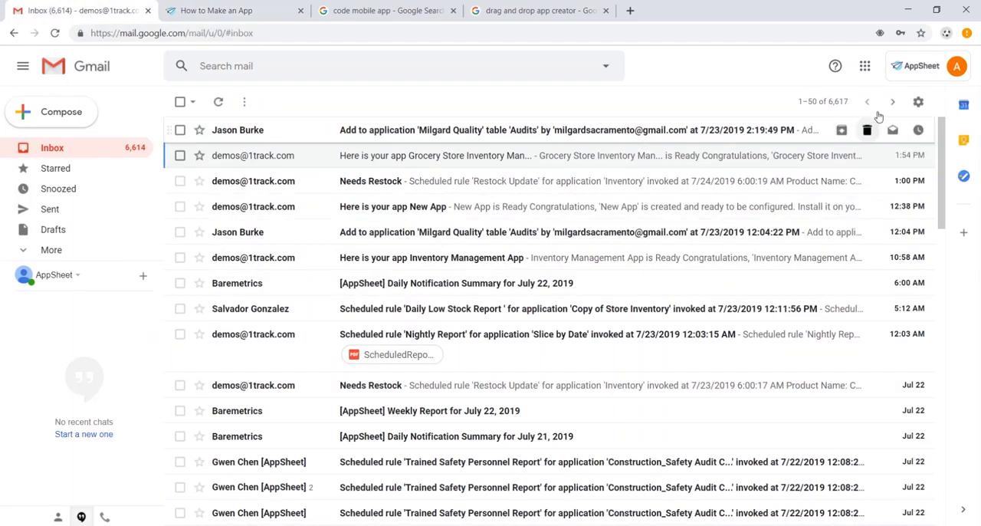
left_click(864, 67)
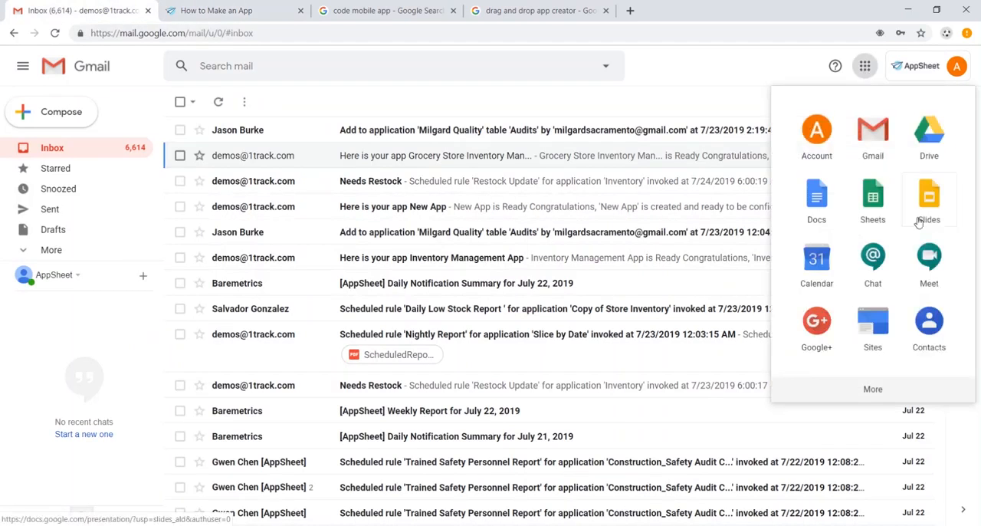
left_click(930, 143)
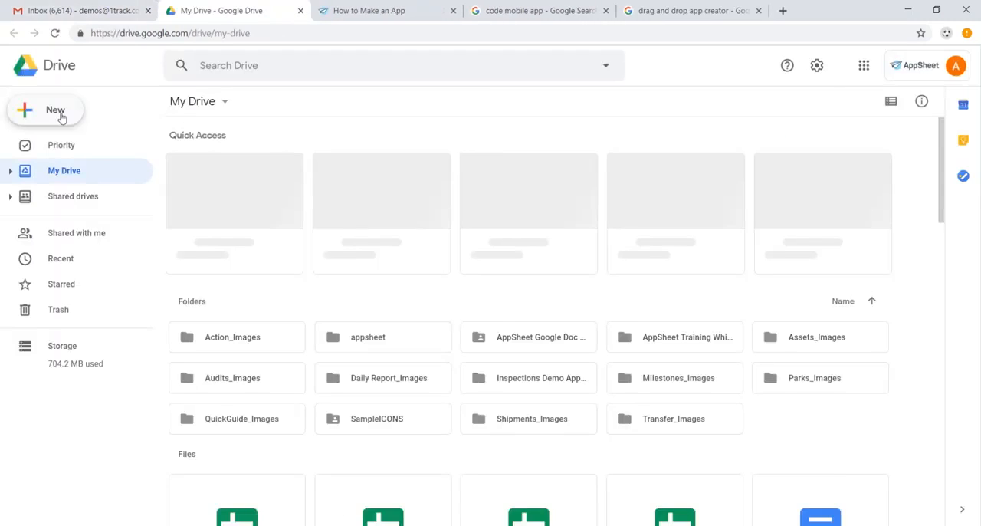
left_click(61, 116)
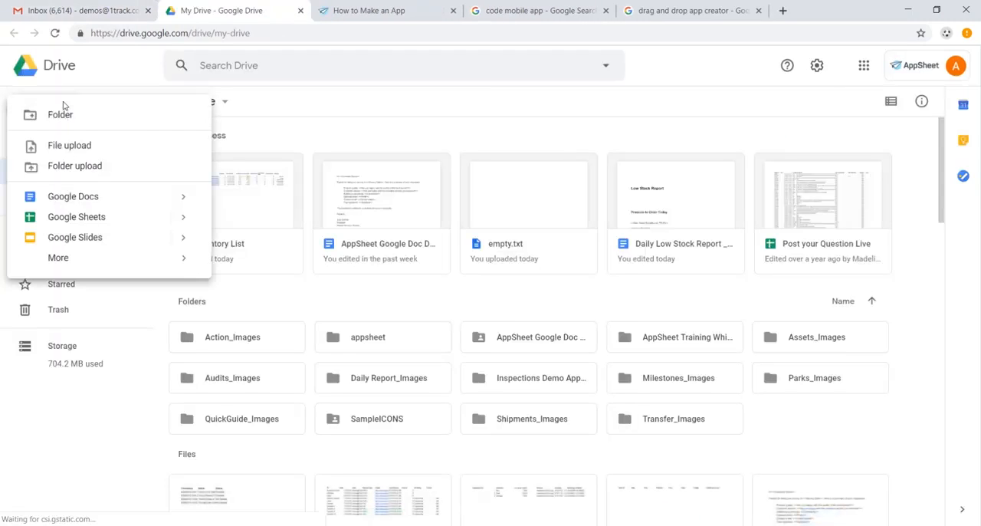
left_click(109, 221)
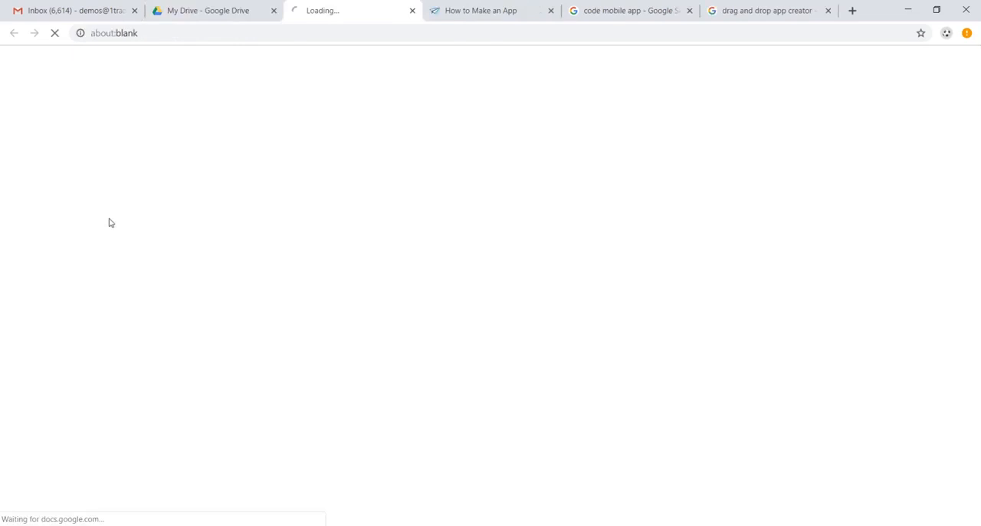
Rename the untitled spreadsheet as Inventory Management.
left_click(133, 63)
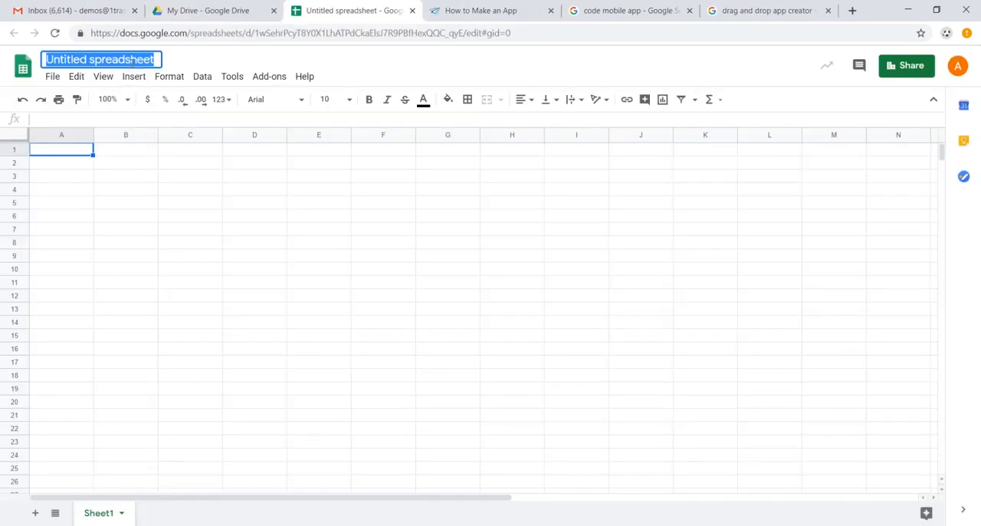
type("Inventory Manag")
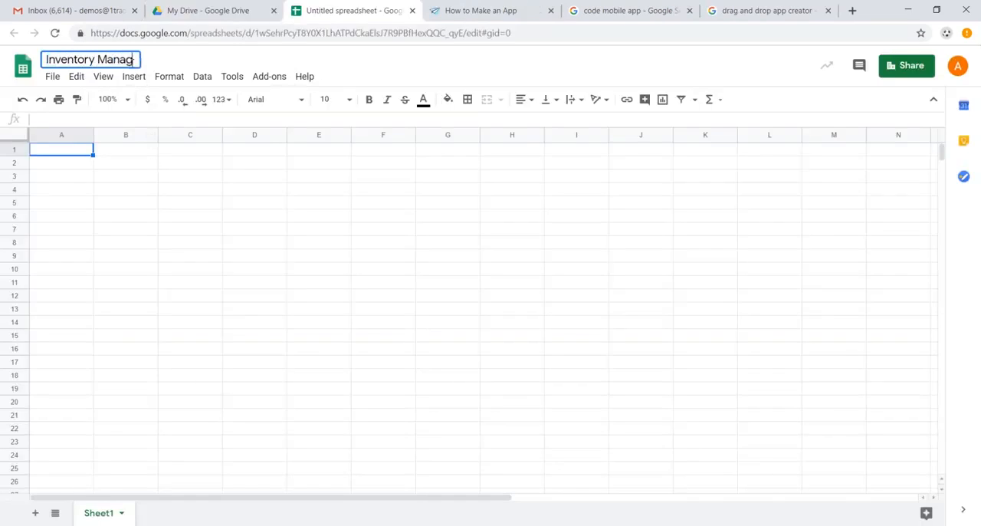
type("ement")
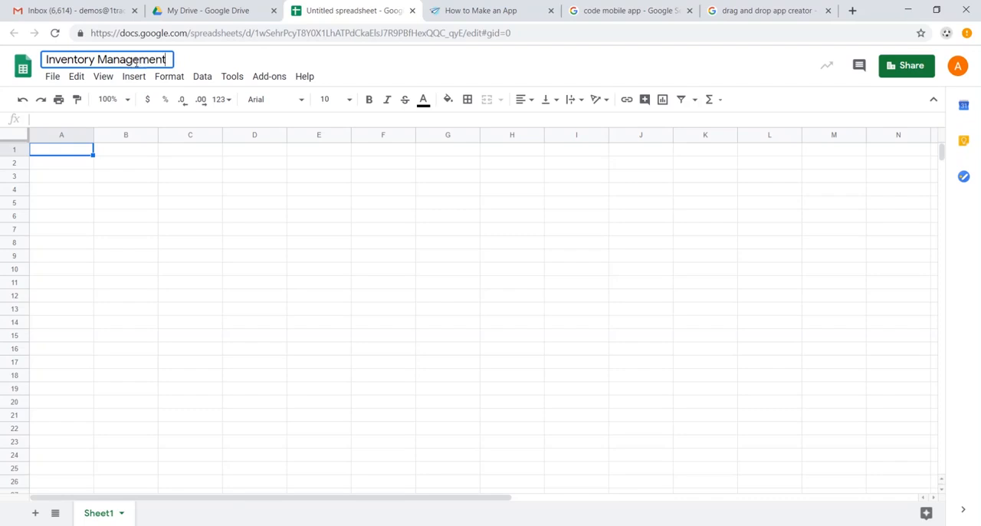
Enter the column headers Name, Category, Image, Available and Time Checked in cells A1 to E1.
left_click(74, 154)
type("Name")
key("Tab")
type("Category")
key("Tab")
type("Image")
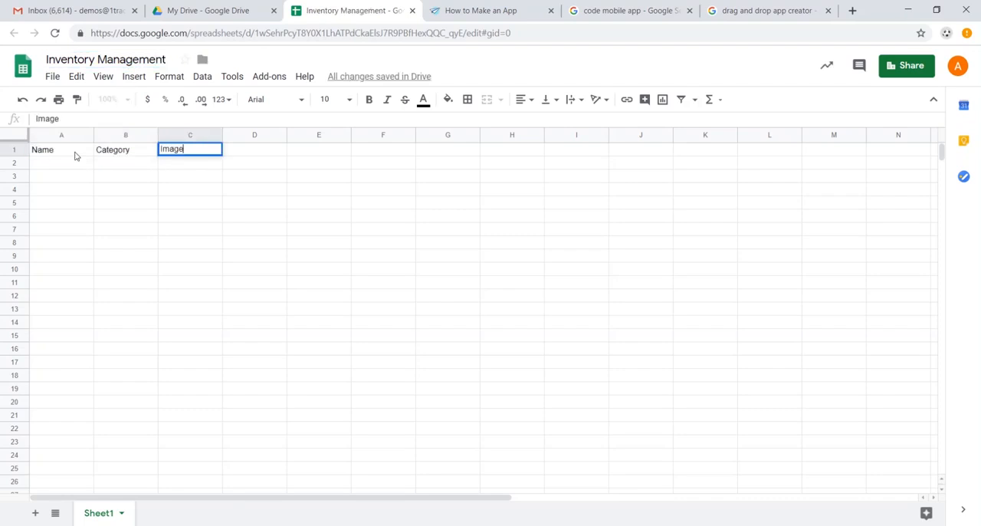
key("Tab")
type("Available")
key("Tab")
type("Time Checked")
key("Tab")
Enter the headers Unit Price, Inventory alue, Order Quantity and Barcode in F1 to I1, and select the whole header row.
type("Unit Price")
key("Tab")
type("Inventory ")
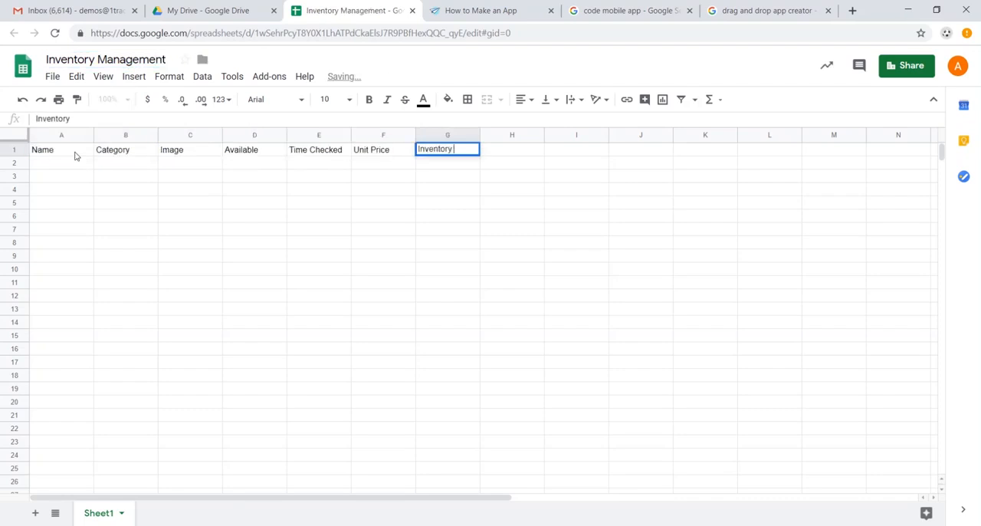
type("alue")
key("Tab")
type("Order Quantity")
key("Tab")
type("Barcode")
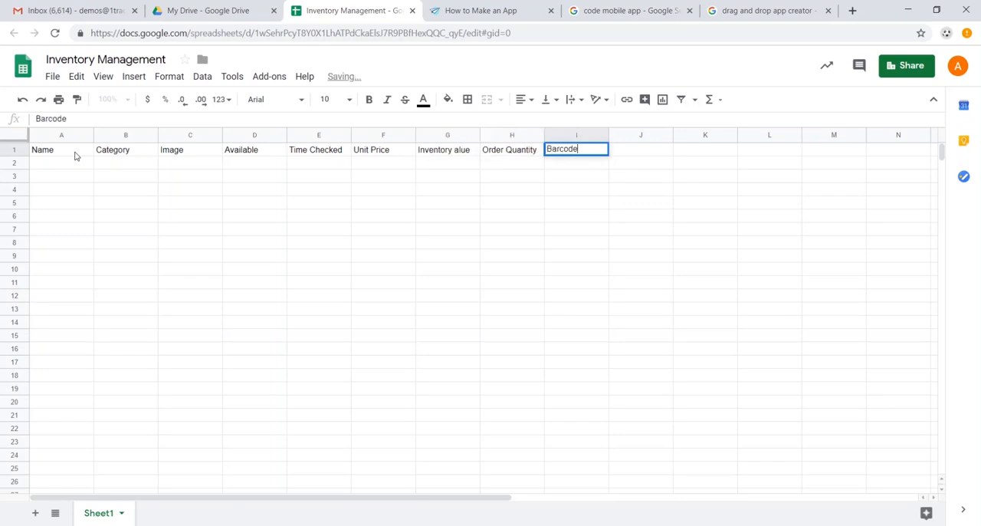
left_click(75, 154)
key("ctrl+shift+Right")
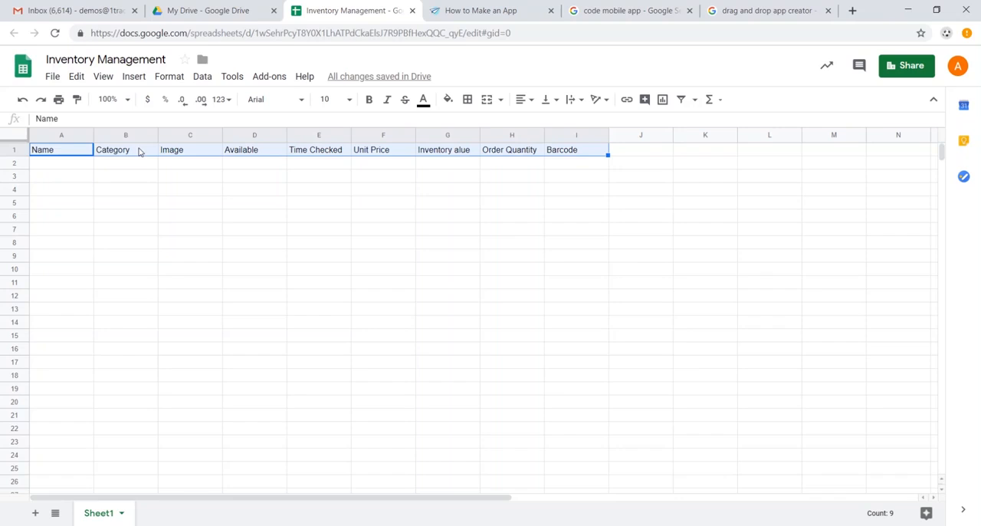
Paste the existing inventory records below the headers, starting at cell A2.
left_click(80, 167)
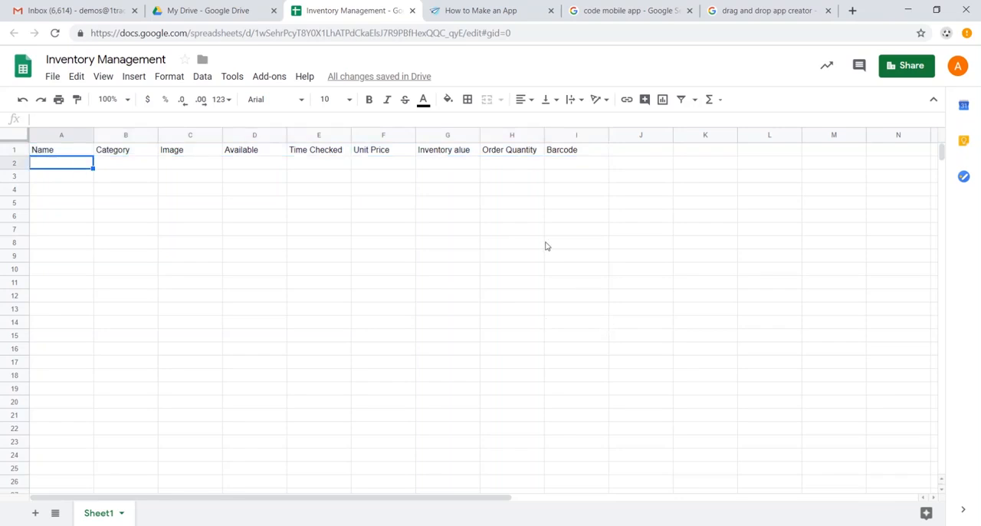
key("alt+Tab")
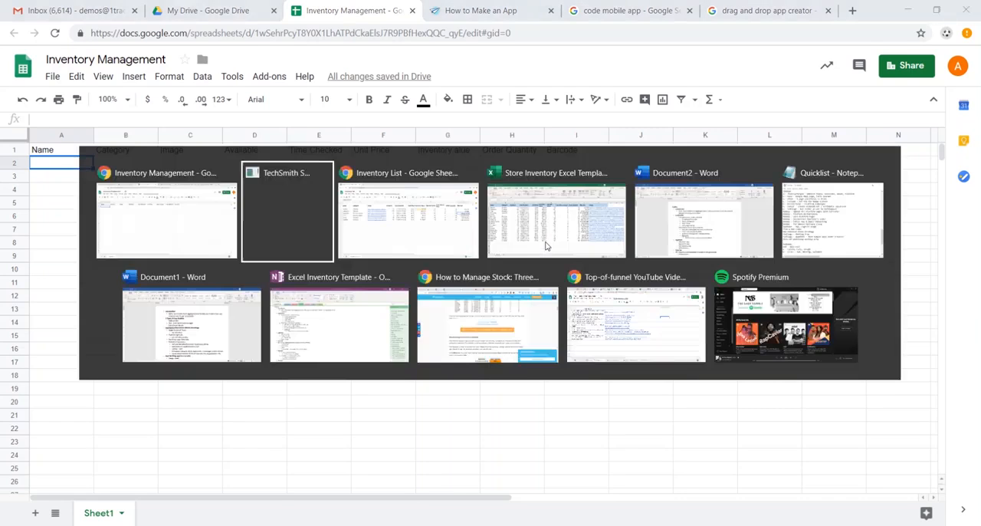
key("ctrl+v")
left_click(370, 192)
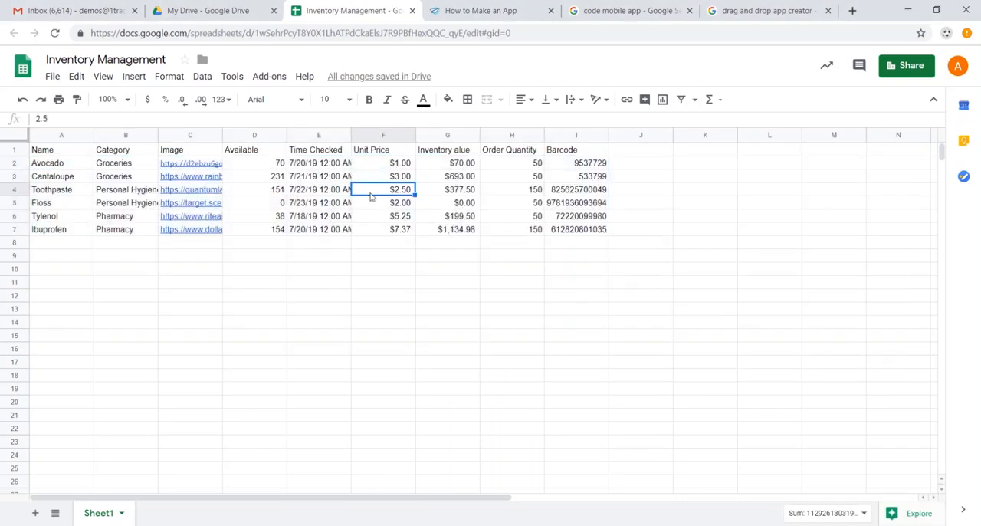
Examine the Avocado row cell by cell from name to inventory value, including the image link and the formulas.
left_click(61, 163)
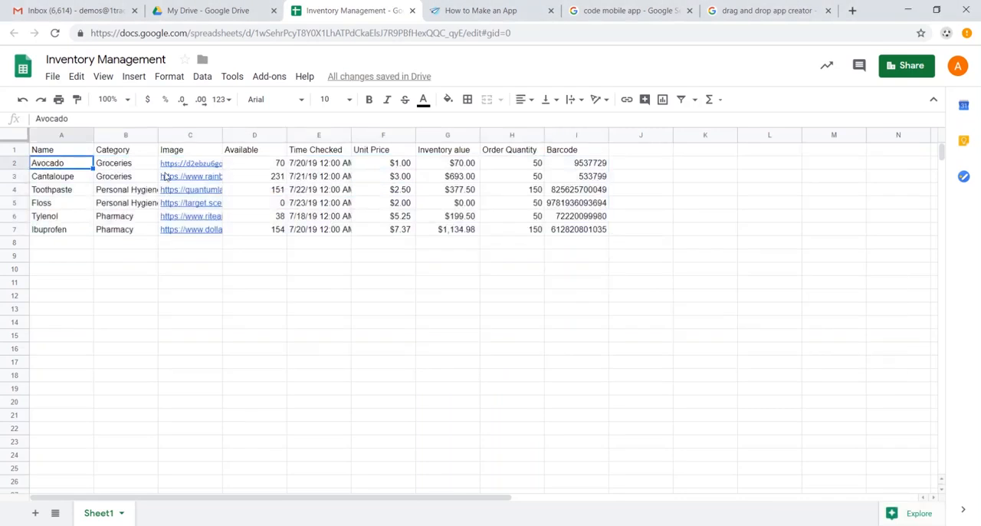
key("Right")
key("Right")
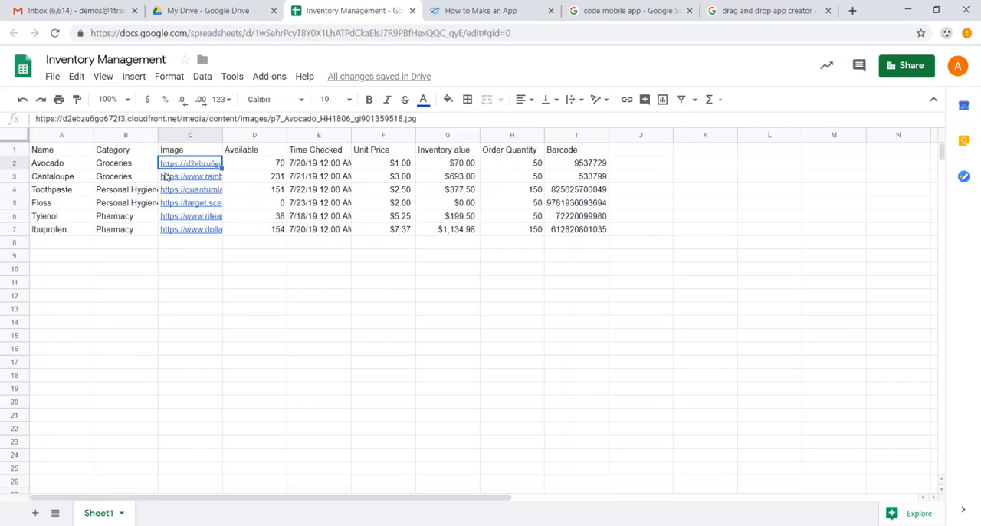
key("Down")
key("Right")
key("Up")
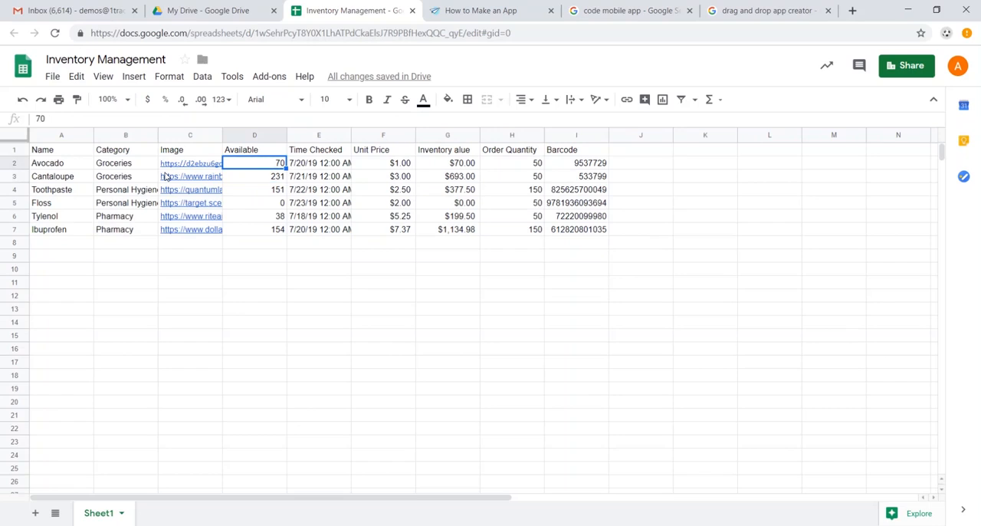
key("Right")
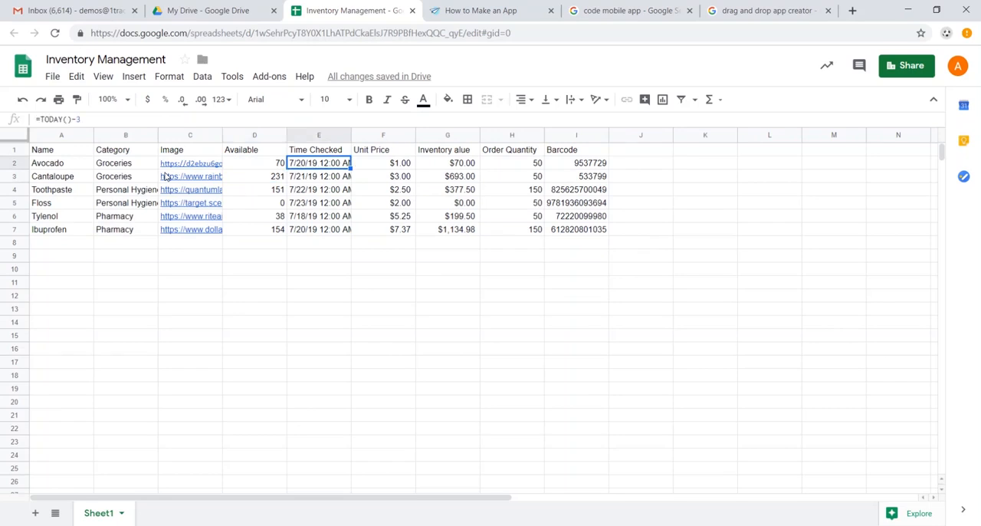
key("Right")
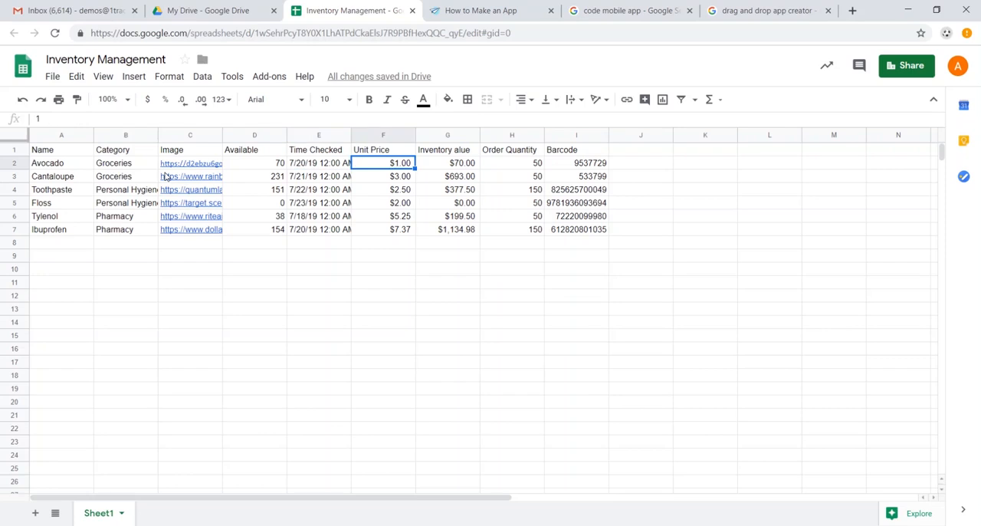
key("Right")
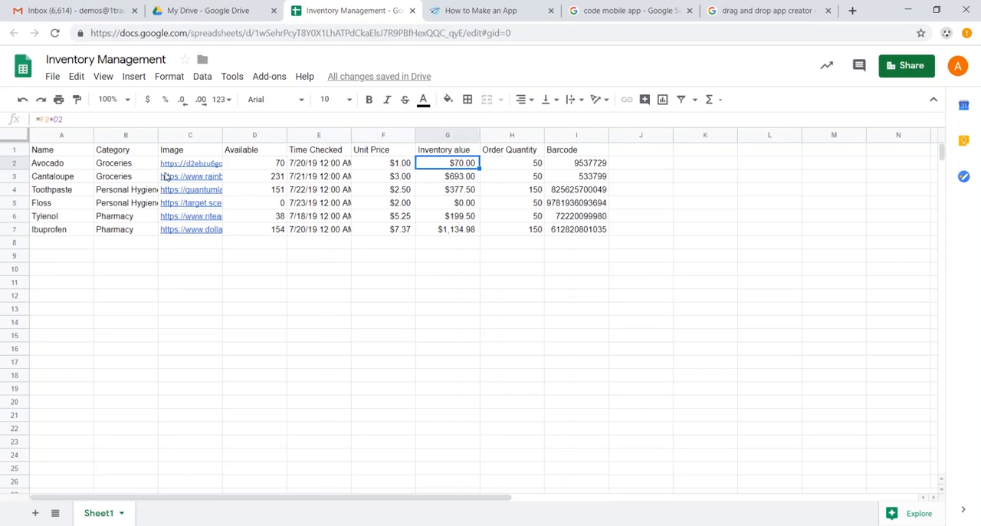
Correct the header in G1 to Inventory Value, and inspect the Avocado row's barcode and inventory value formula.
double_click(460, 151)
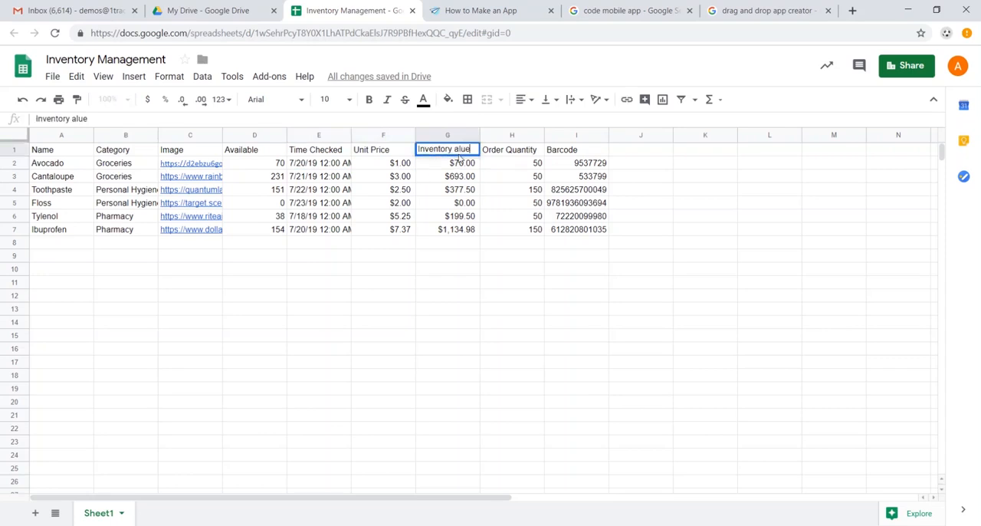
type("V")
key("Tab")
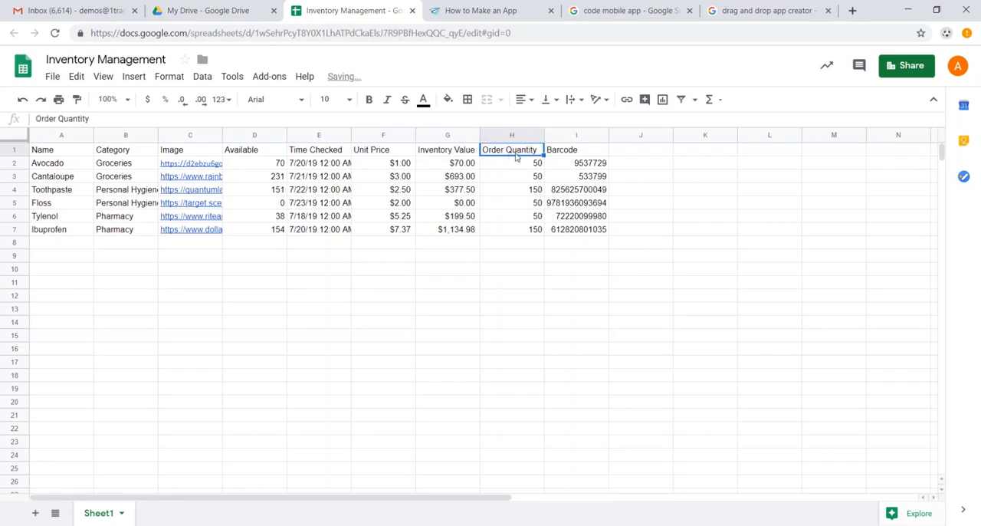
left_click(598, 168)
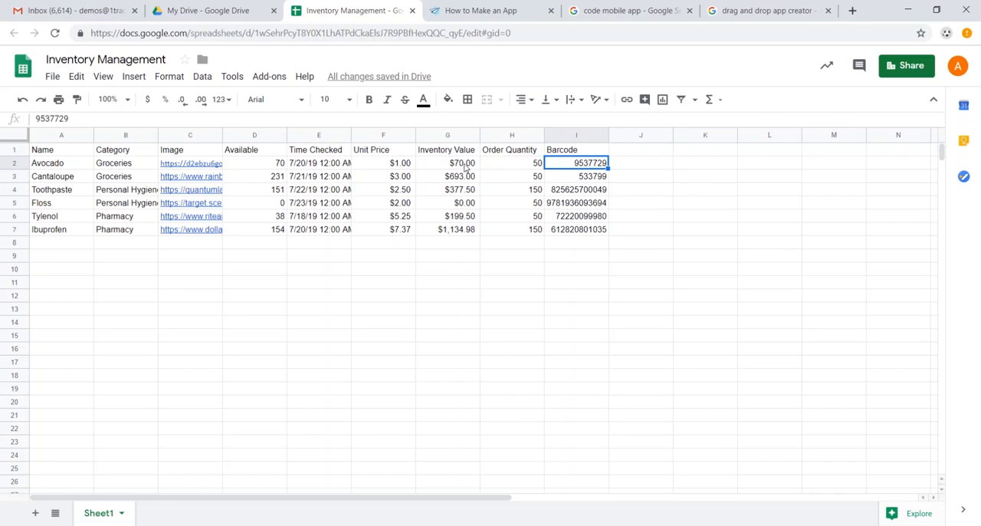
left_click(466, 165)
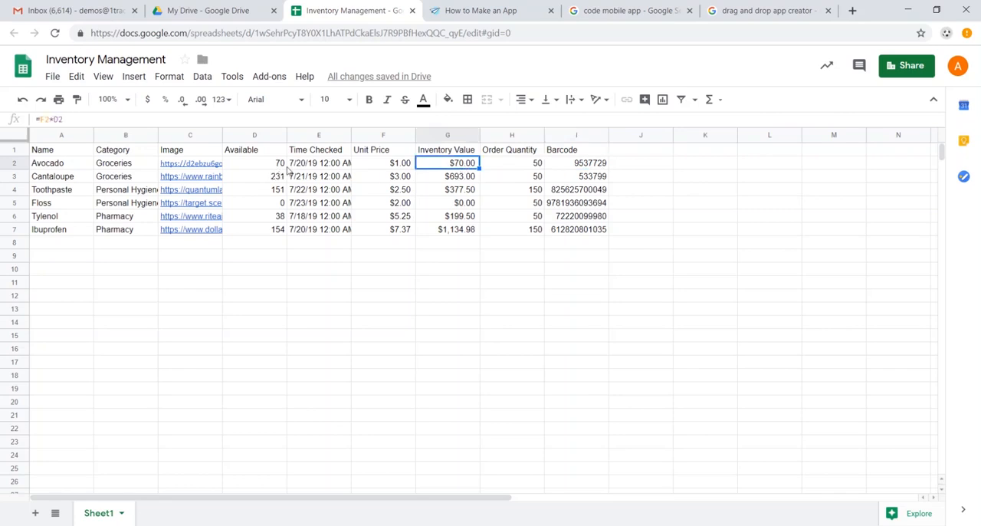
Switch to AppSheet, start for free from its home page, and begin a new mobile app up to its name and category setup.
left_click(464, 12)
scroll(460, 145, "down", 4)
scroll(506, 162, "up", 8)
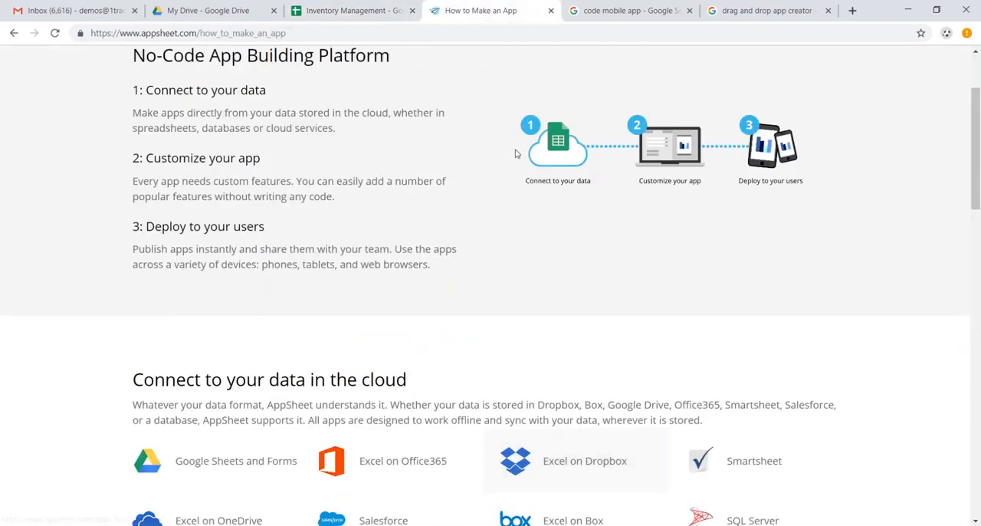
left_click(181, 73)
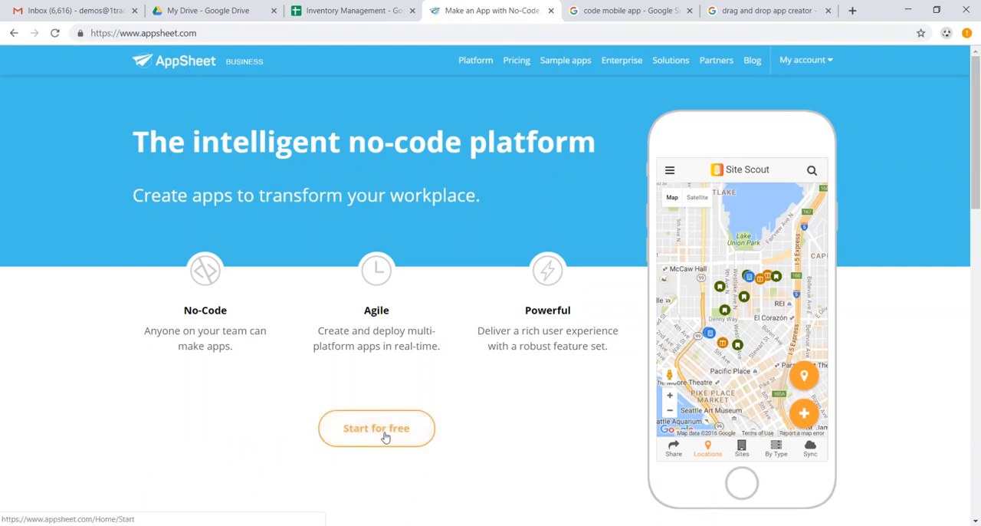
left_click(385, 436)
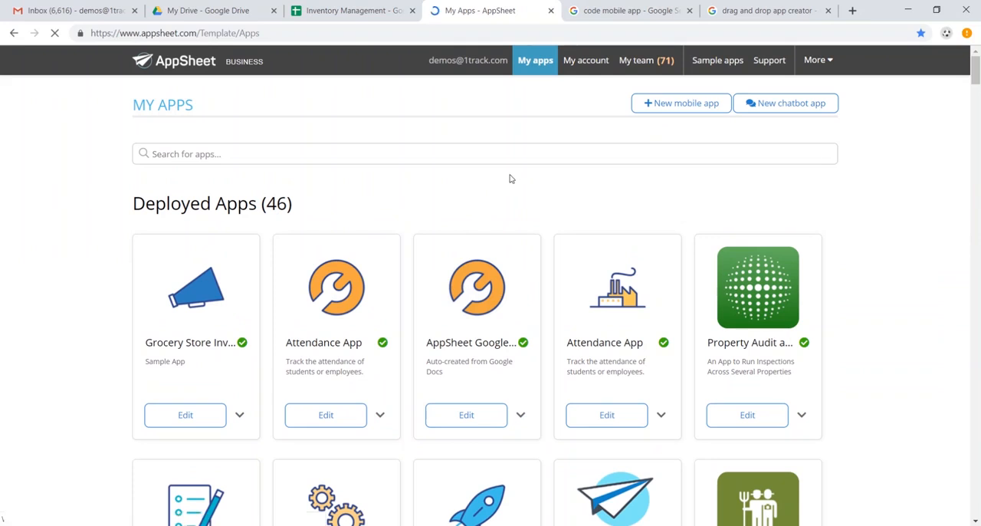
left_click(686, 106)
left_click(371, 218)
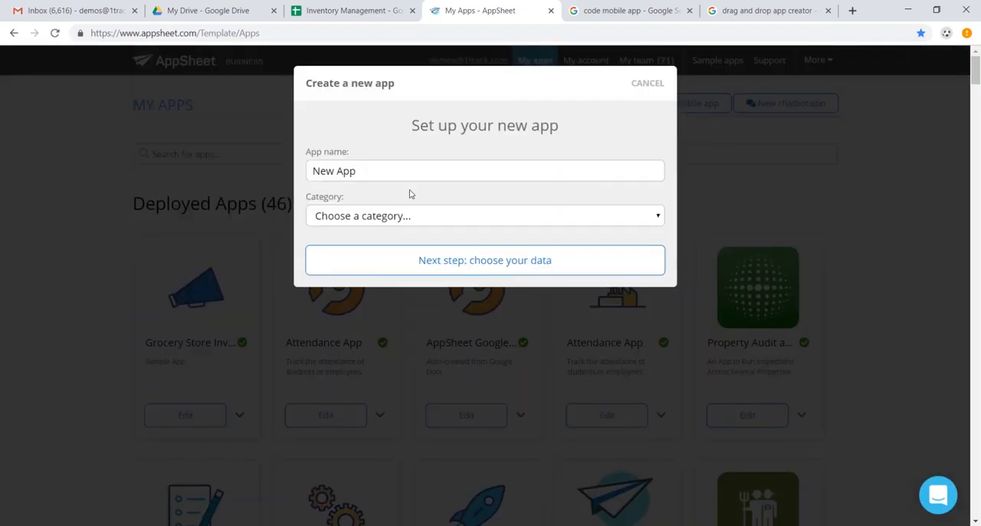
Name the new app Grocery Inventory, assign it the Inventory Management category, and proceed to choosing its data.
triple_click(425, 171)
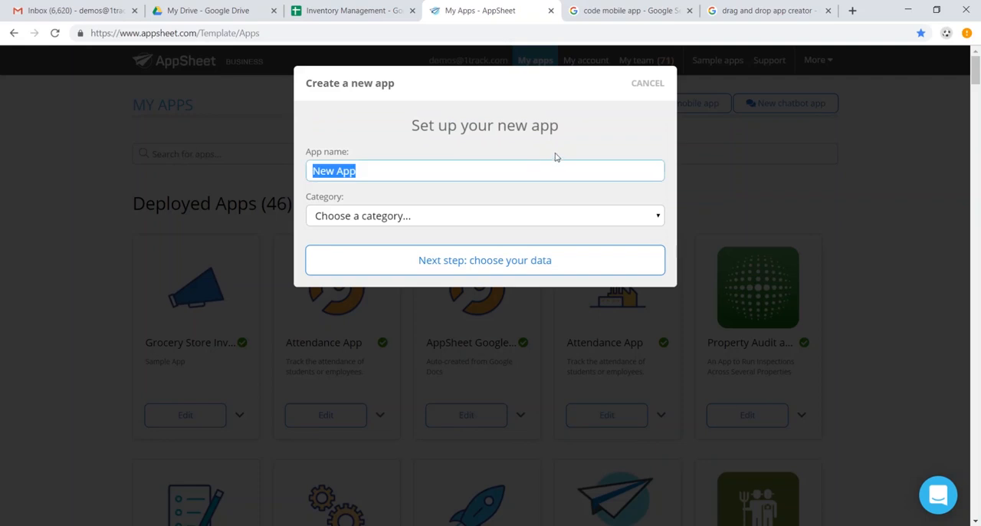
type("Grocery Inventory")
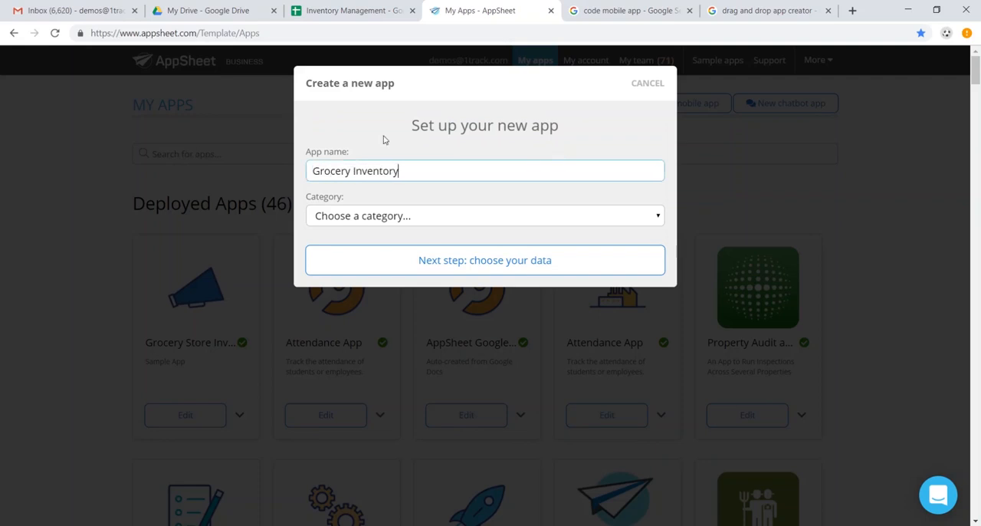
left_click(428, 219)
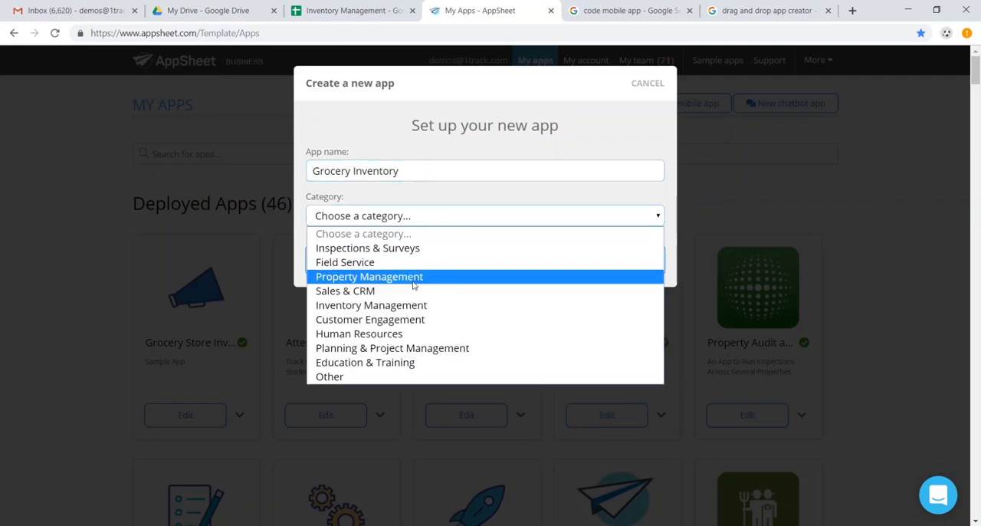
left_click(414, 307)
left_click(449, 267)
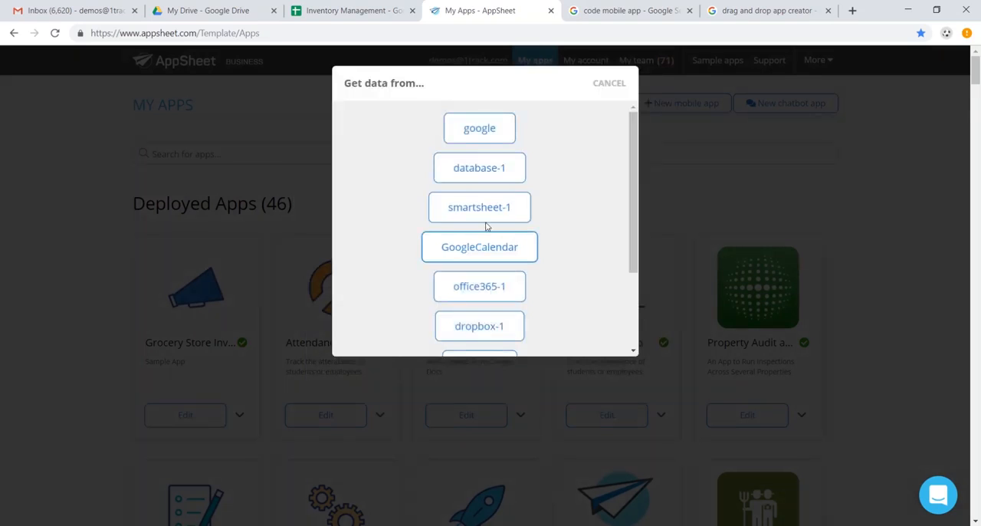
Choose google as the data source, search for inventory management, and select the Inventory Management spreadsheet for the app.
left_click(465, 126)
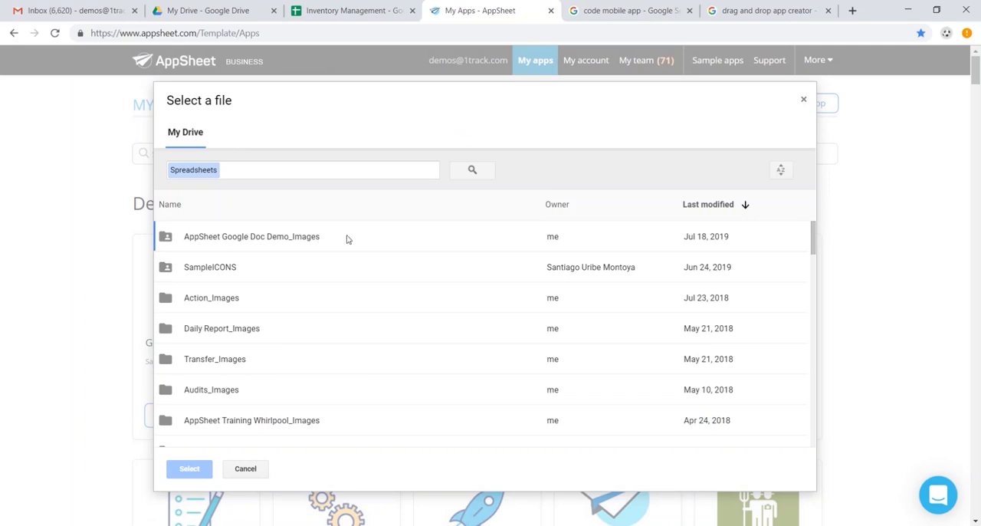
left_click(311, 170)
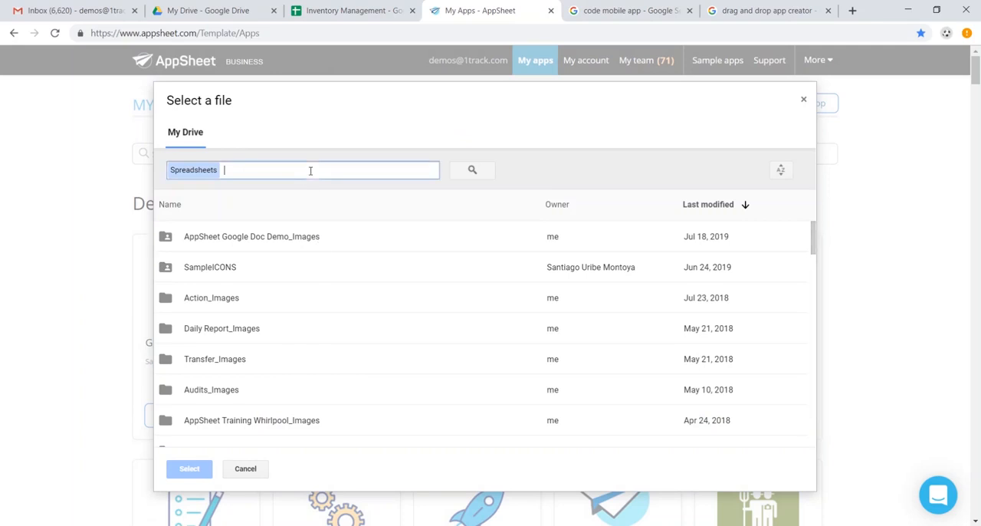
type("inventory management")
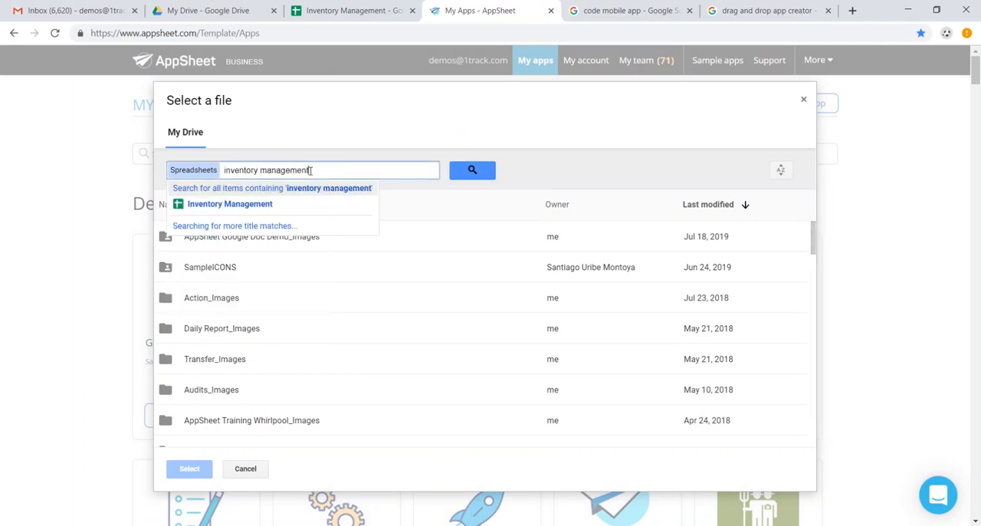
key("Return")
left_click(366, 246)
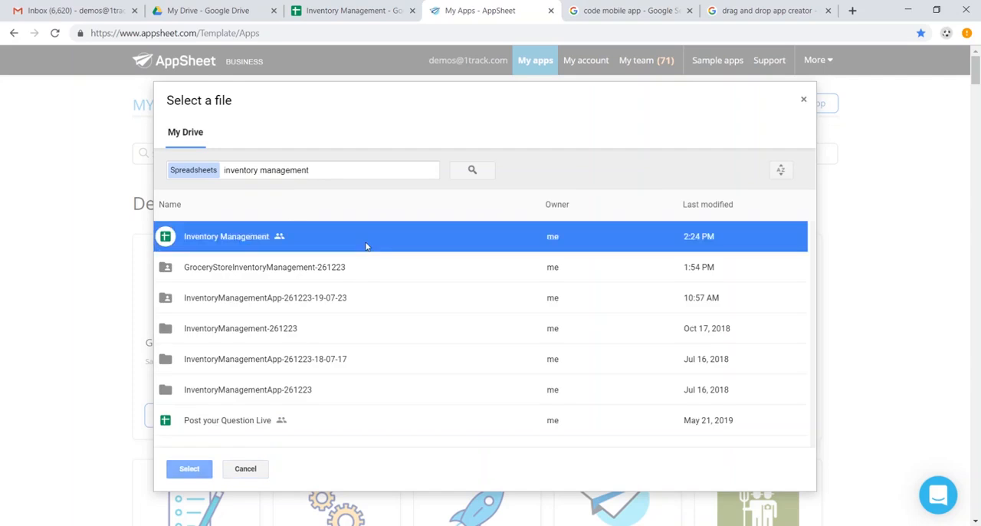
left_click(202, 466)
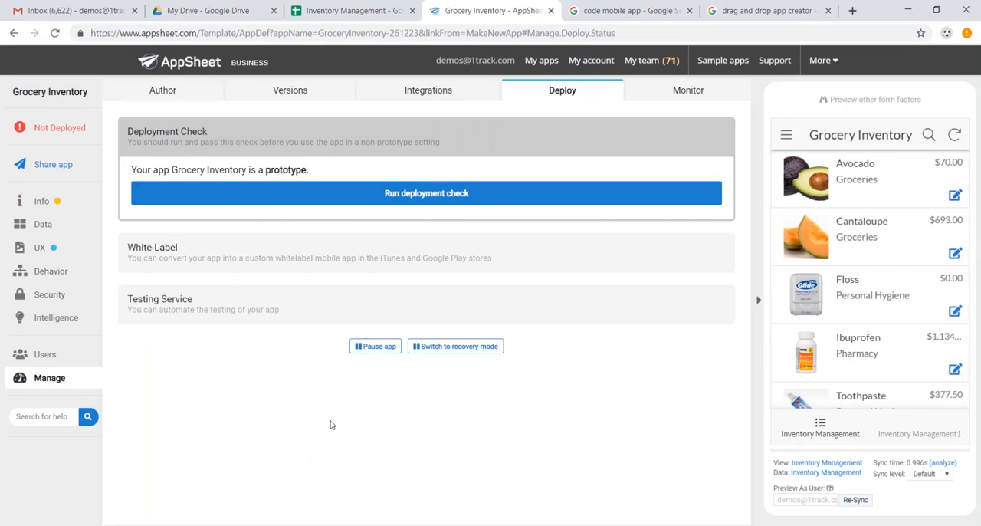
Look through the item list in the app preview and examine the Avocado record's details.
scroll(892, 287, "down", 1)
scroll(890, 286, "down", 2)
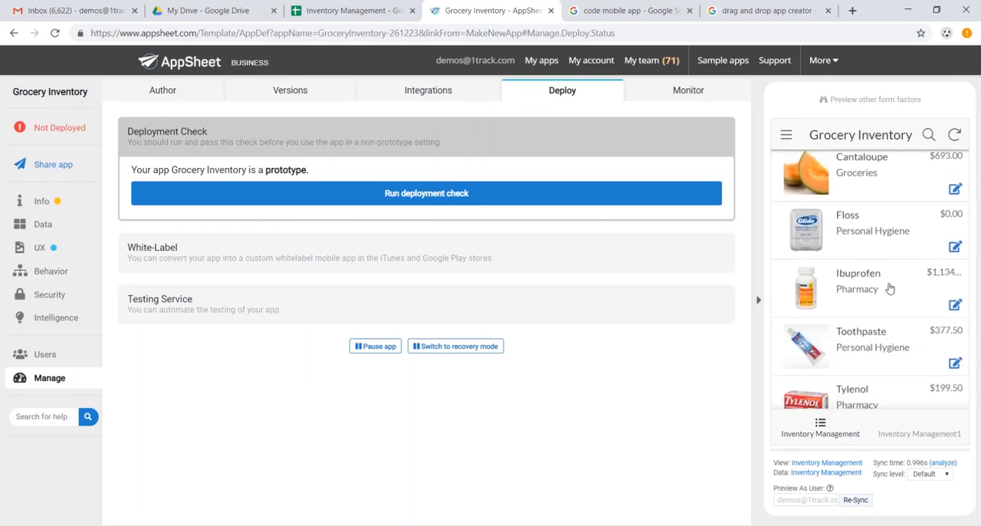
scroll(886, 285, "up", 3)
scroll(882, 285, "down", 3)
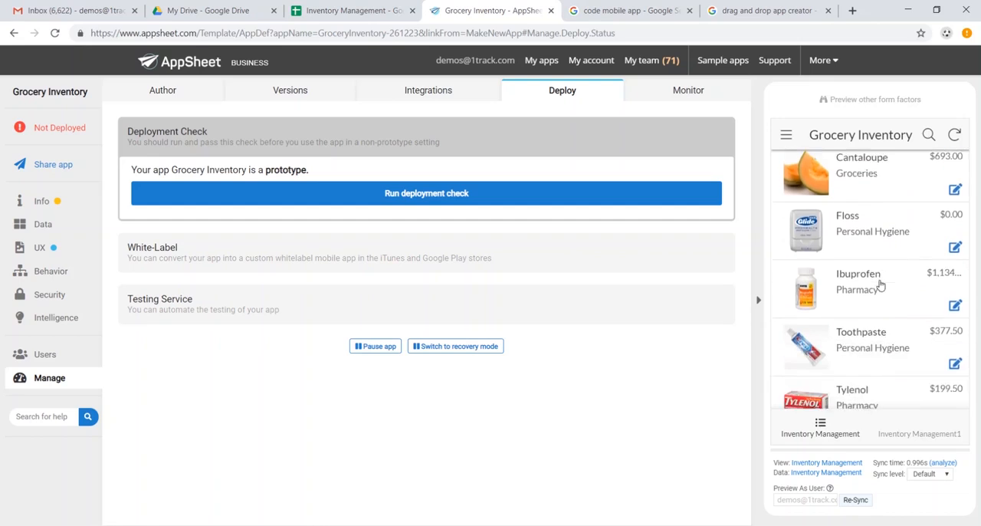
scroll(851, 202, "up", 3)
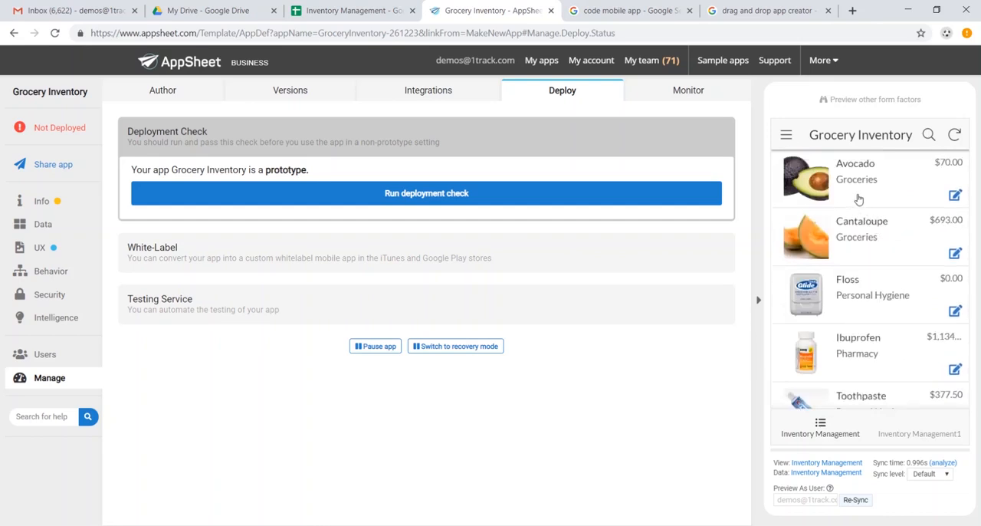
left_click(853, 194)
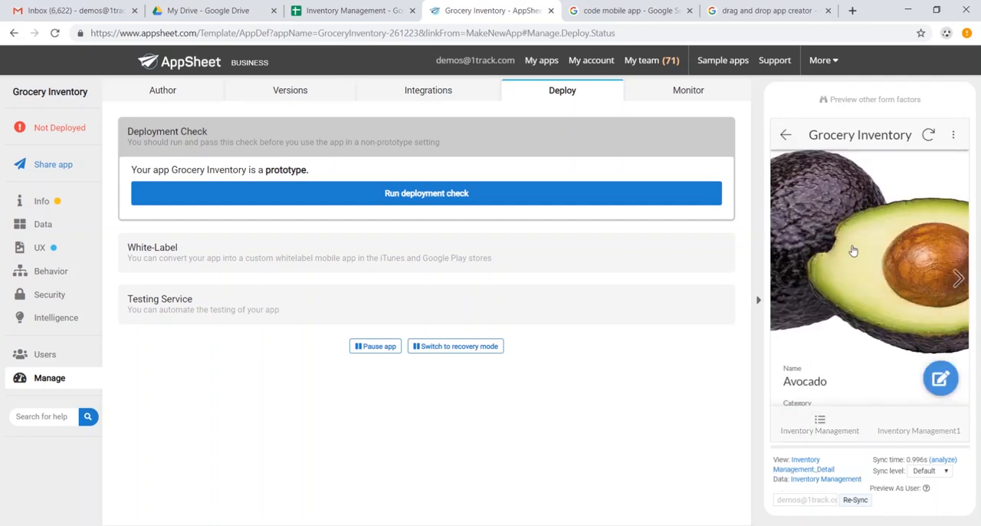
scroll(888, 259, "down", 3)
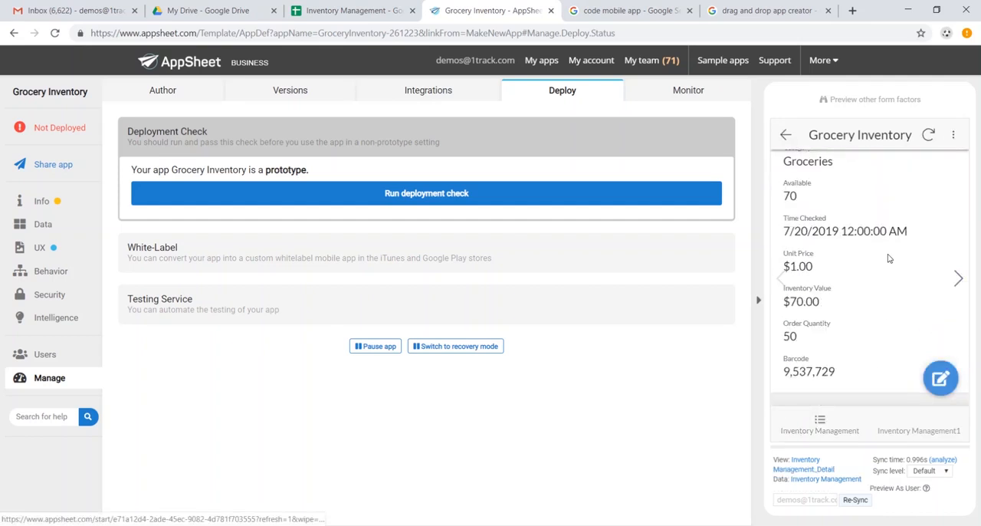
Edit the Avocado record in the app preview, setting its unit price to $1.50, then save and sync the change.
left_click(939, 374)
scroll(872, 284, "down", 5)
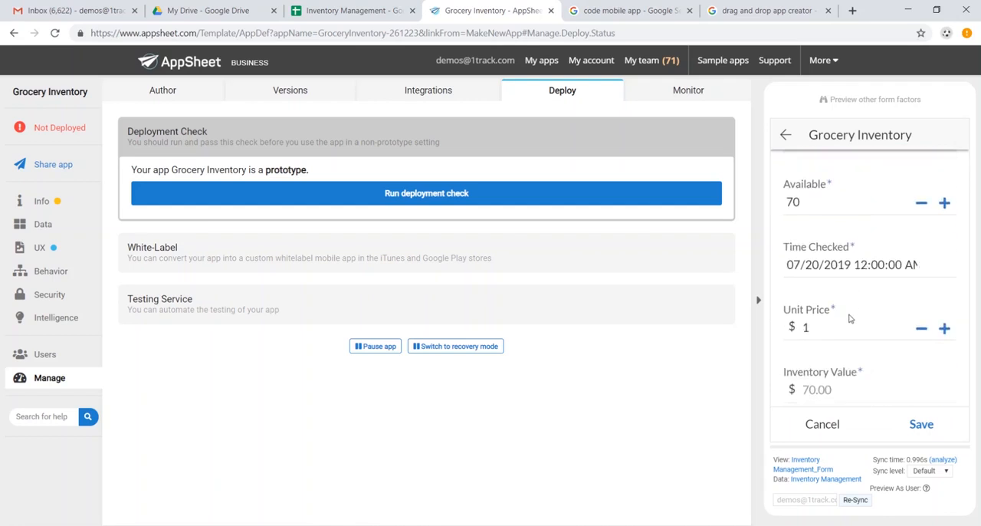
left_click(842, 330)
left_click(849, 326)
left_click(922, 423)
left_click(930, 136)
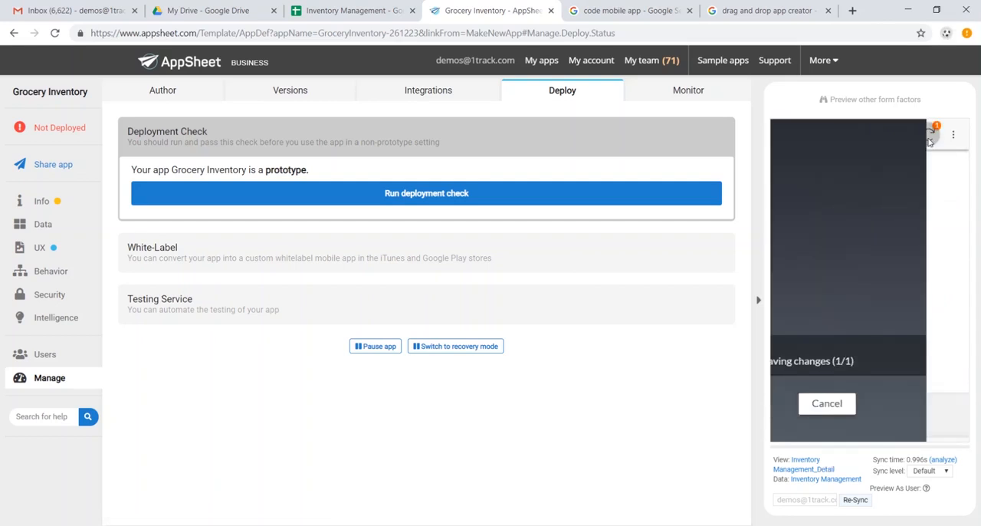
Switch to the Inventory Management spreadsheet to check Avocado's unit price, then return to AppSheet and review the Avocado record.
left_click(353, 11)
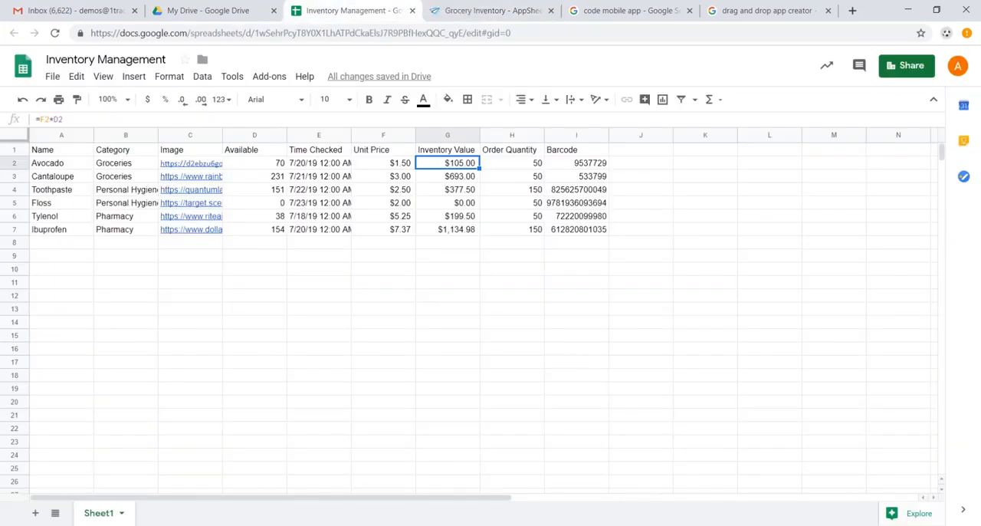
left_click(401, 164)
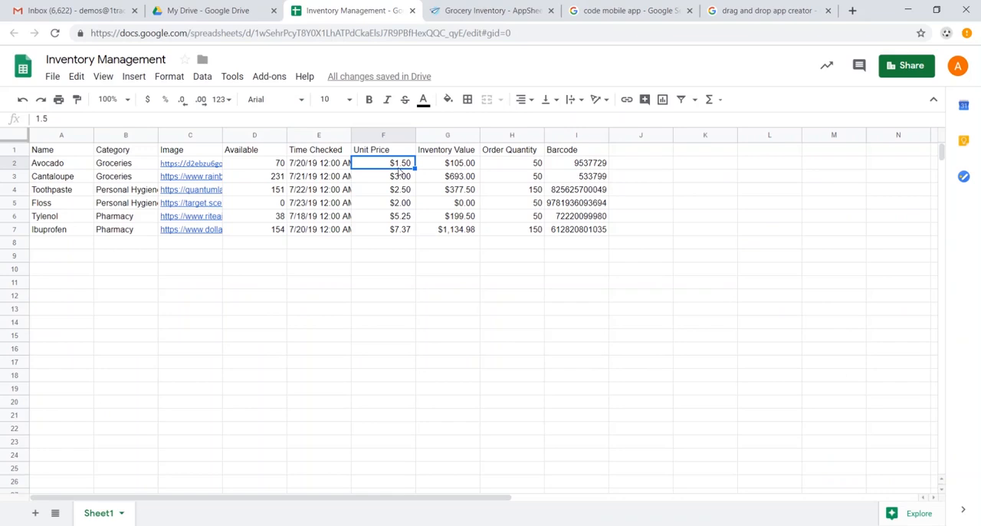
key("ctrl+Tab")
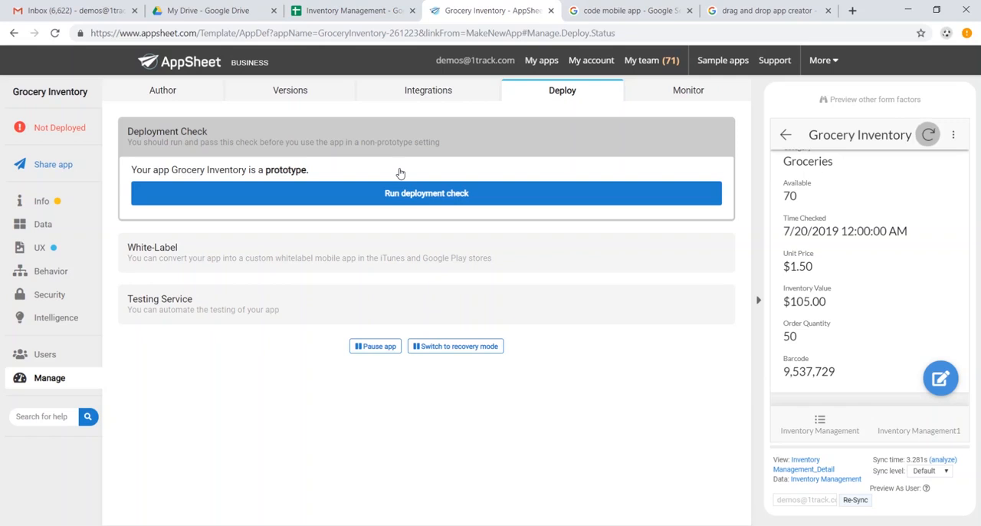
scroll(883, 254, "down", 1)
scroll(878, 255, "up", 4)
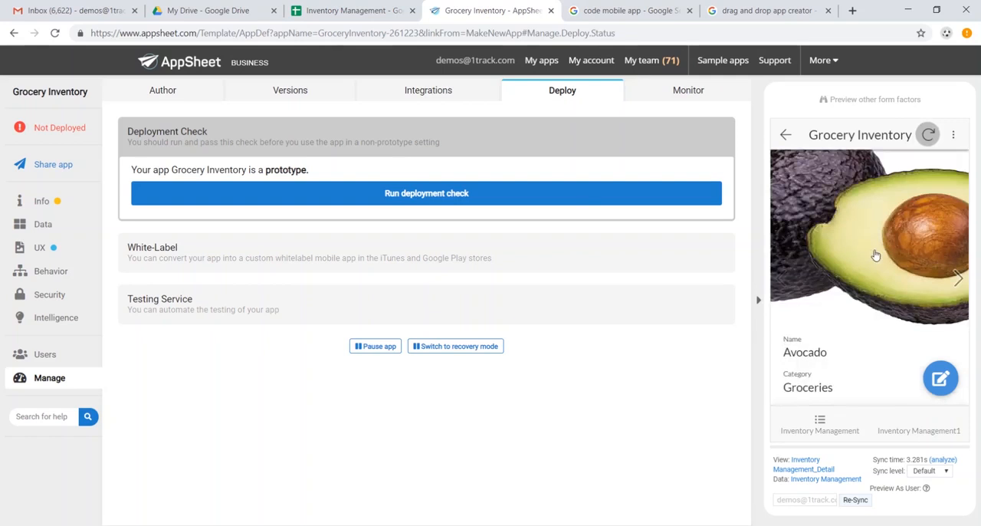
scroll(874, 254, "up", 1)
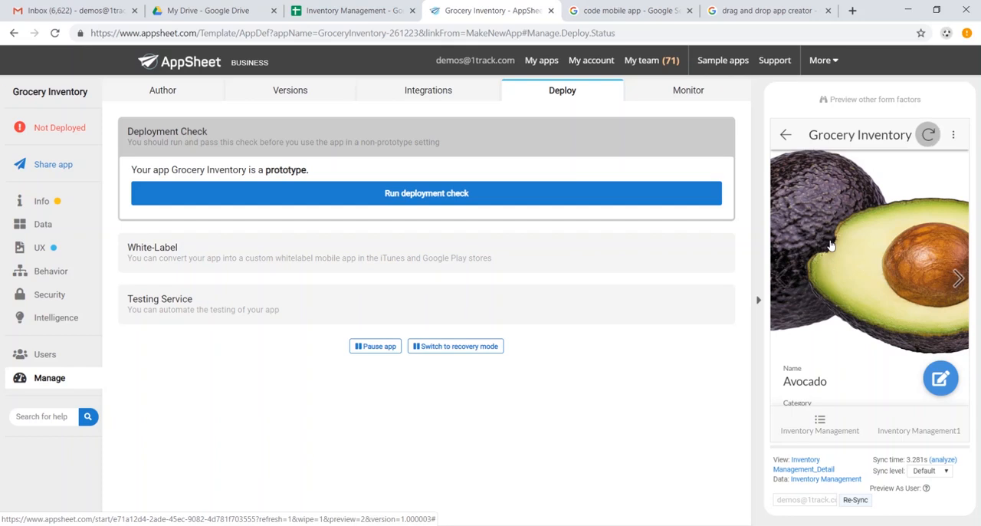
Allow adds and deletes in addition to updates on the Inventory Management table, and save the app.
left_click(48, 228)
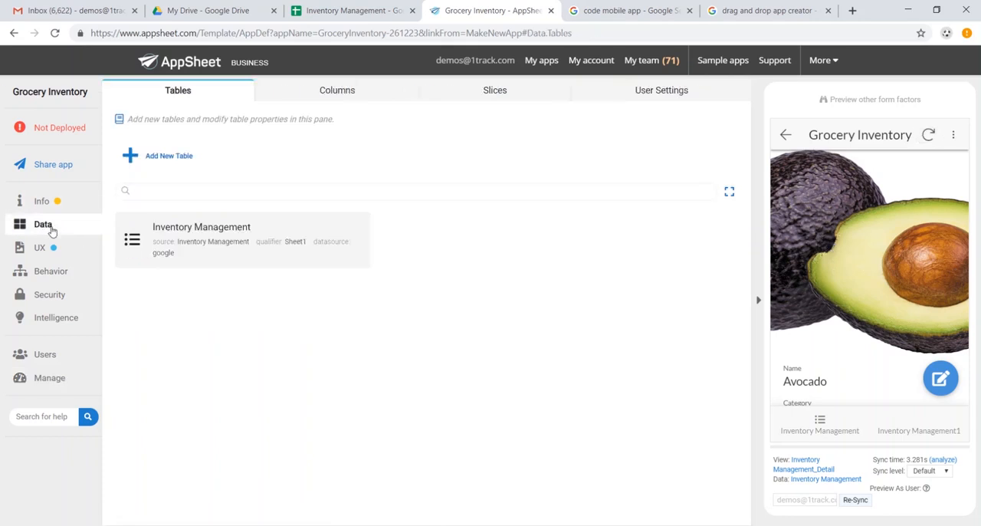
left_click(274, 243)
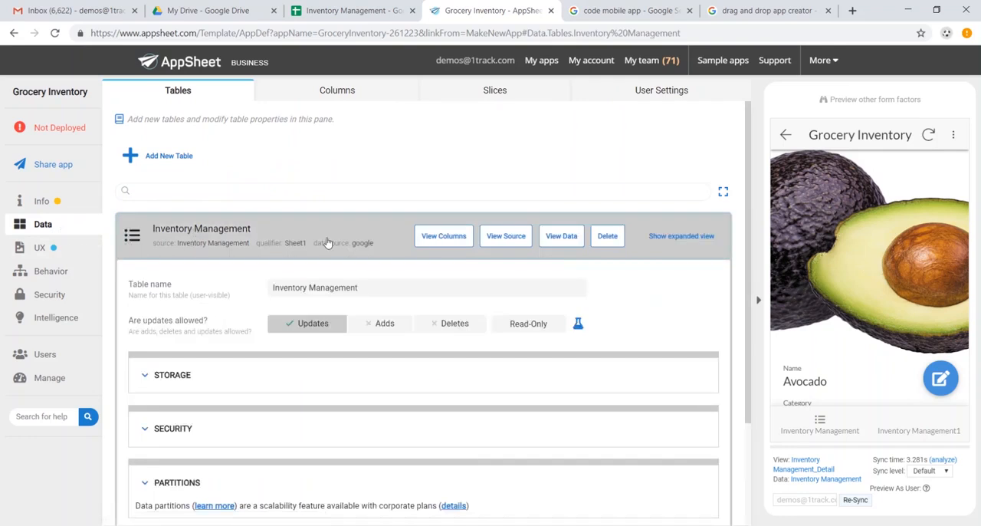
scroll(344, 263, "down", 1)
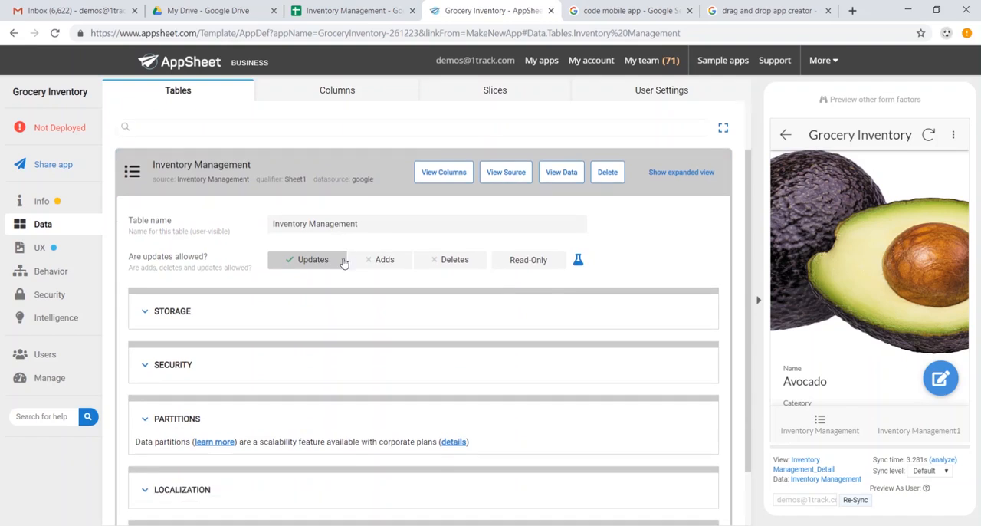
left_click(389, 265)
left_click(454, 262)
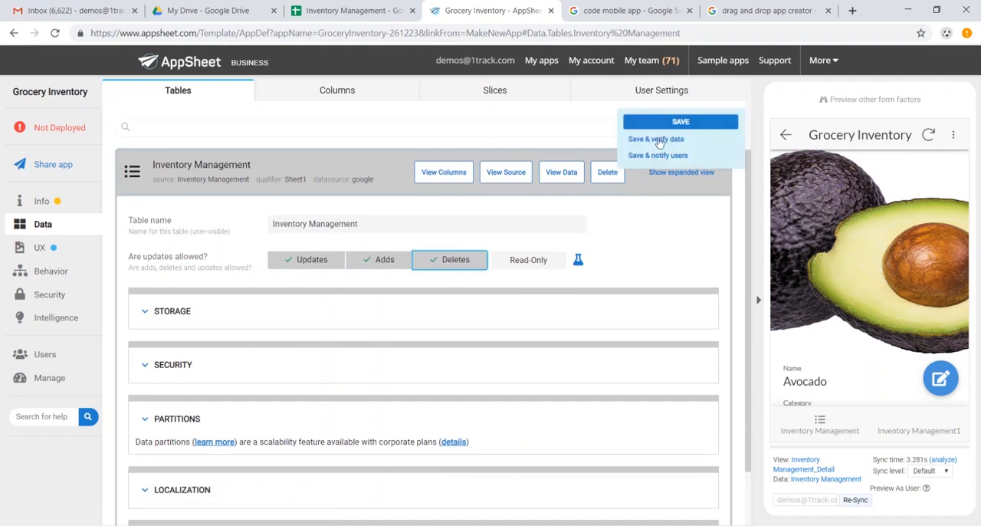
left_click(672, 131)
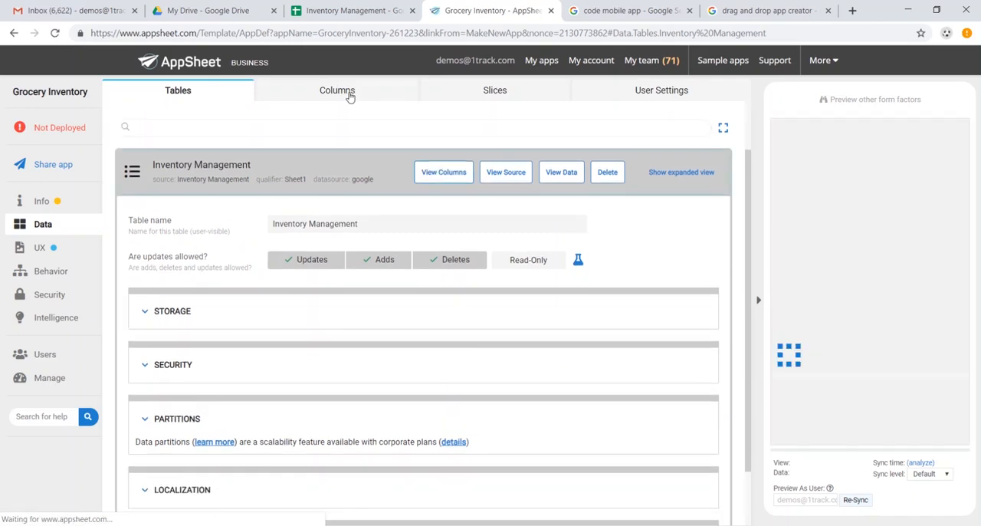
Examine the column names and data types of the Inventory Management table.
left_click(349, 93)
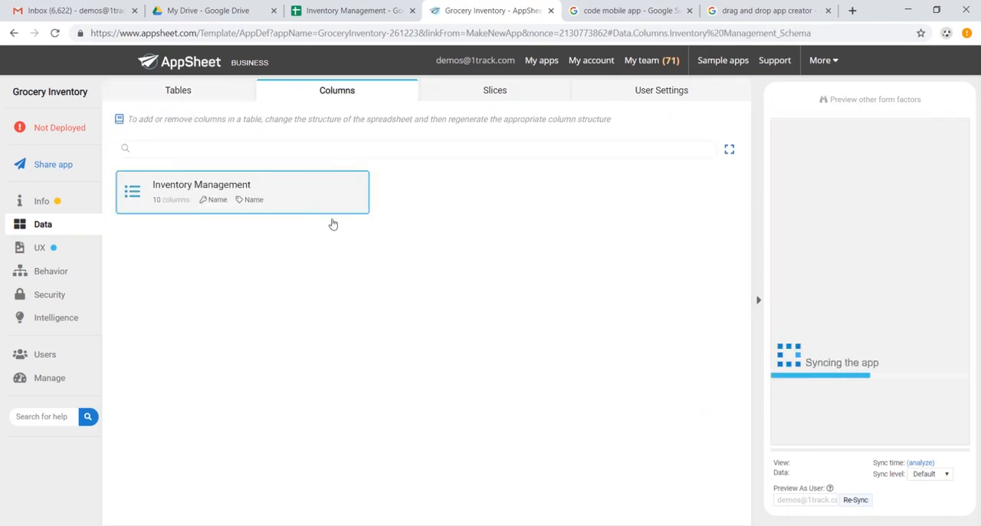
left_click(333, 217)
scroll(352, 311, "down", 1)
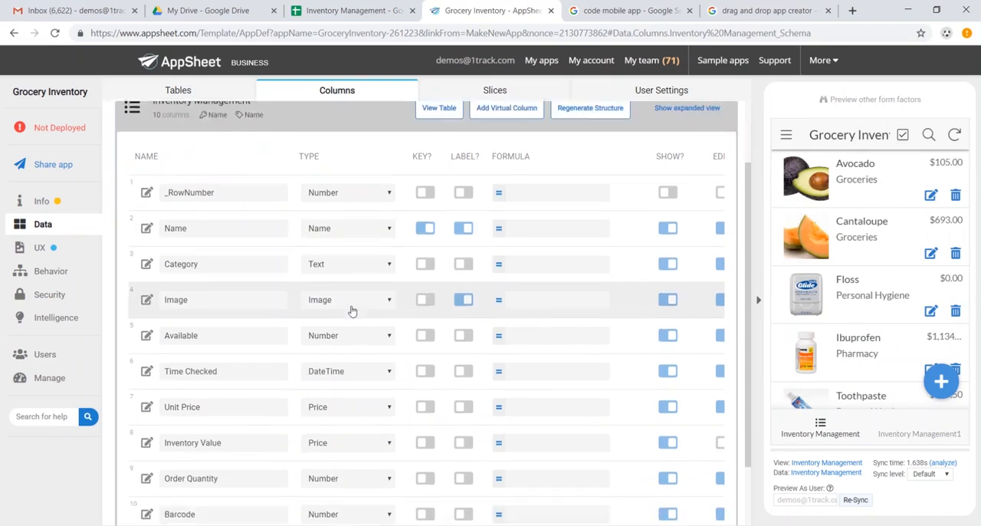
scroll(352, 311, "down", 1)
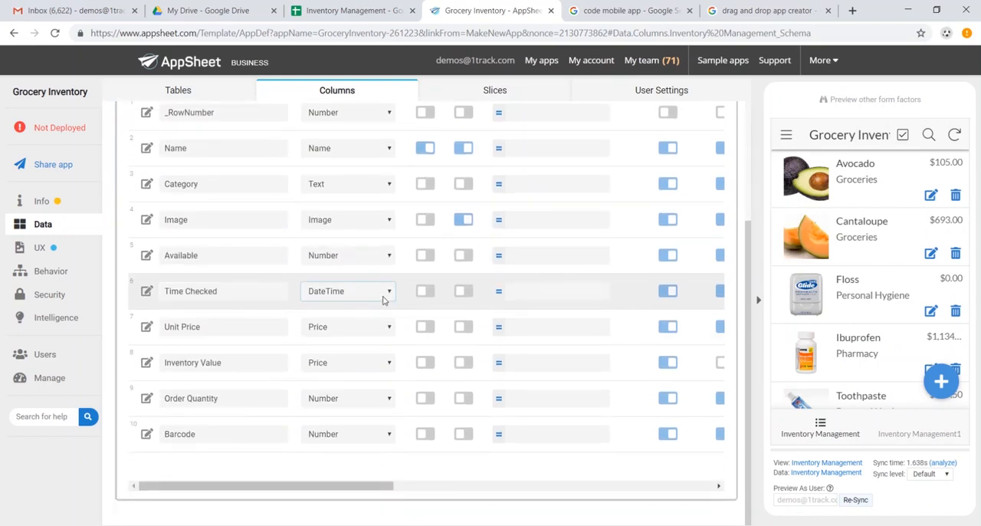
scroll(383, 299, "up", 2)
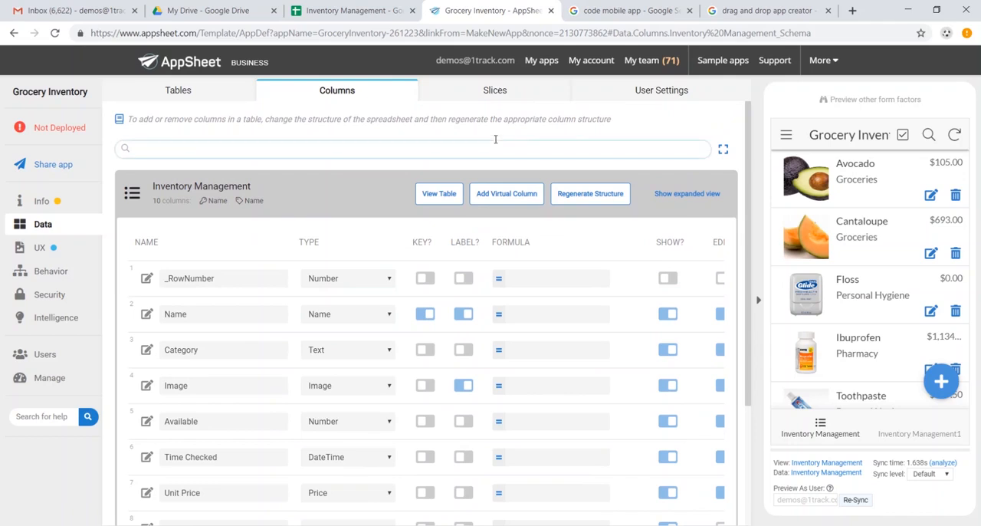
Create a new slice of the Inventory Management table and name it Out of Stock.
left_click(488, 92)
left_click(183, 159)
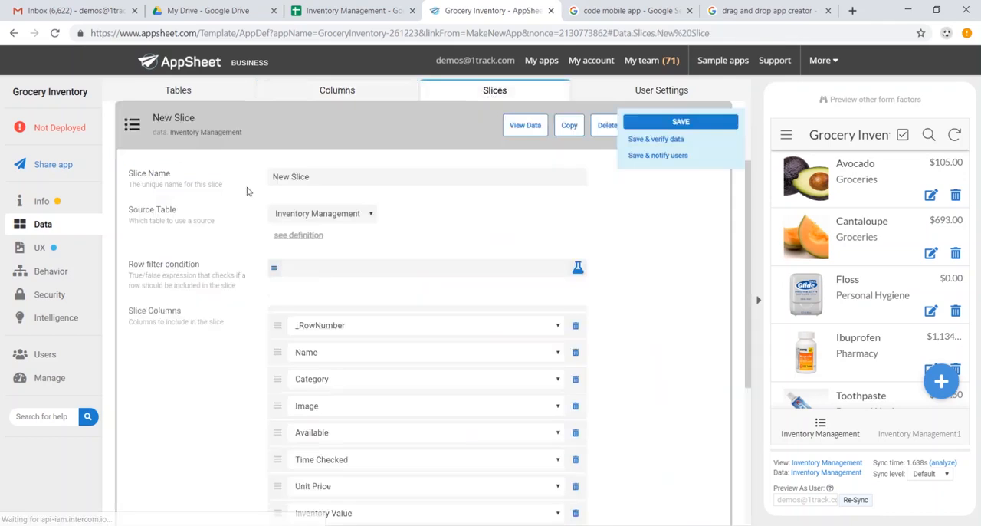
left_click_drag(351, 178, 212, 181)
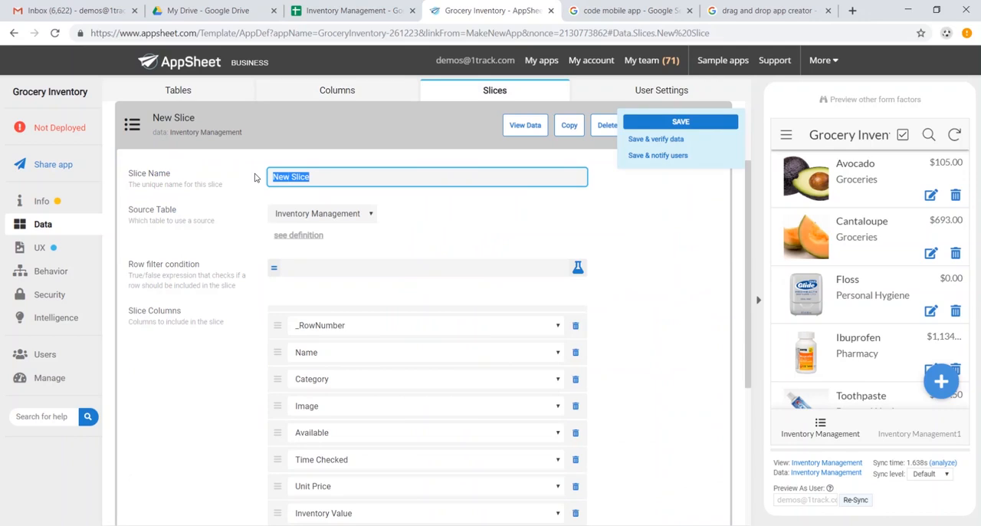
type("Out of Stock")
Set the Out of Stock slice's row filter condition to [Available]="0" and save the app.
left_click(347, 268)
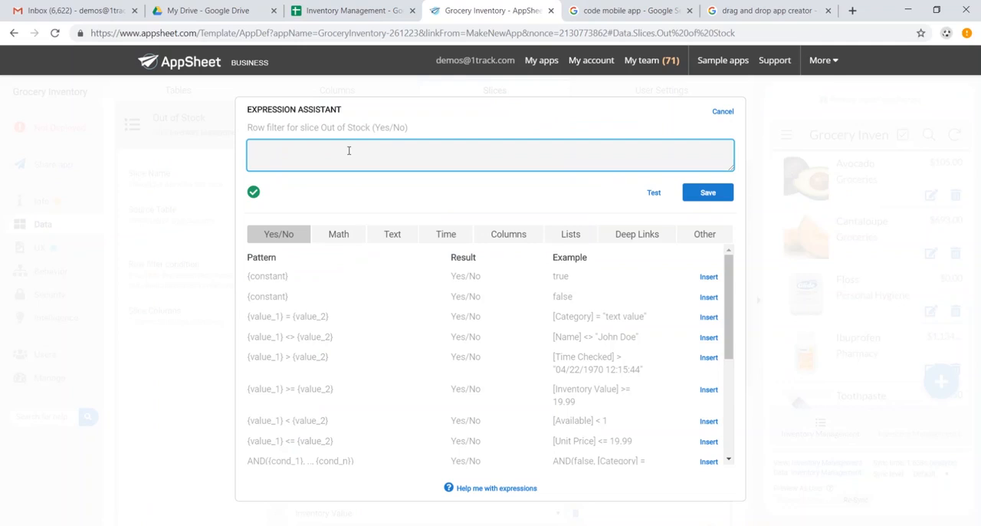
type("[A")
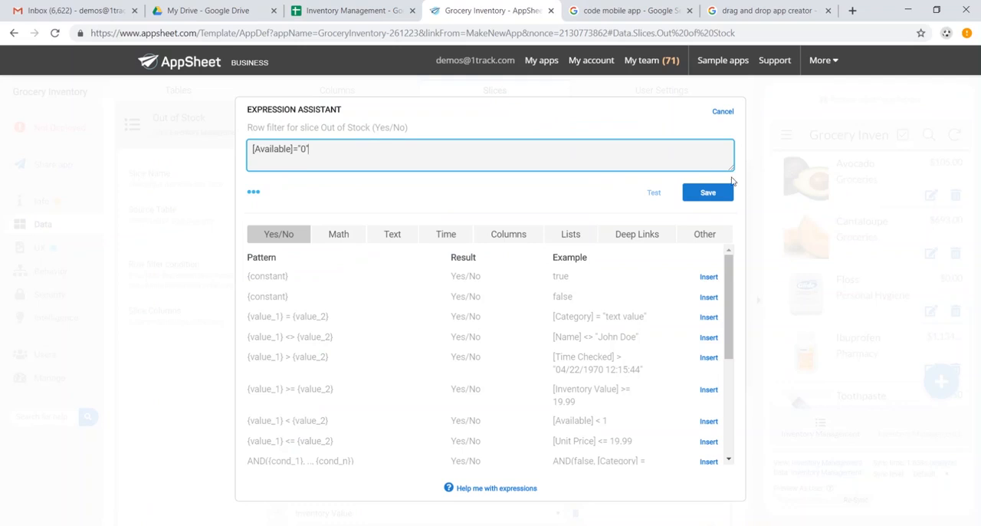
left_click(255, 193)
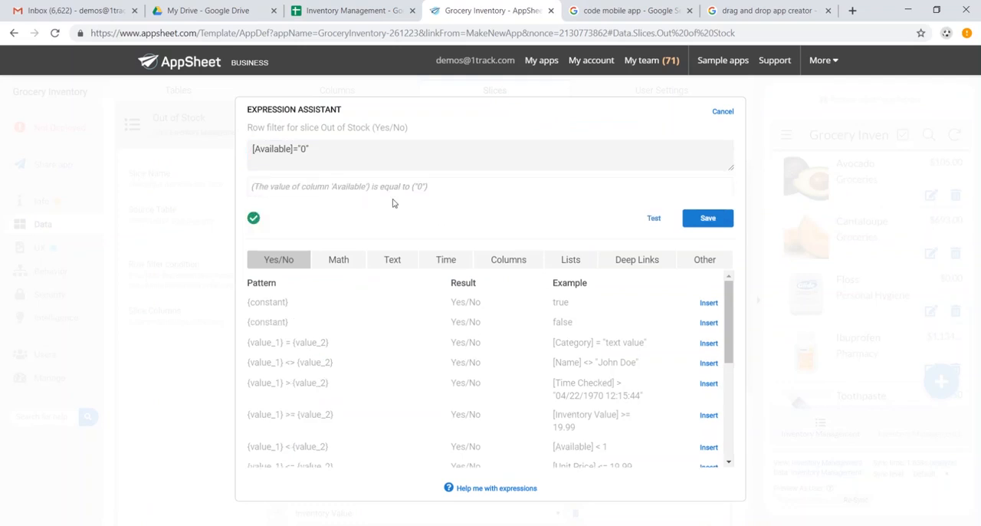
left_click(709, 220)
left_click(698, 125)
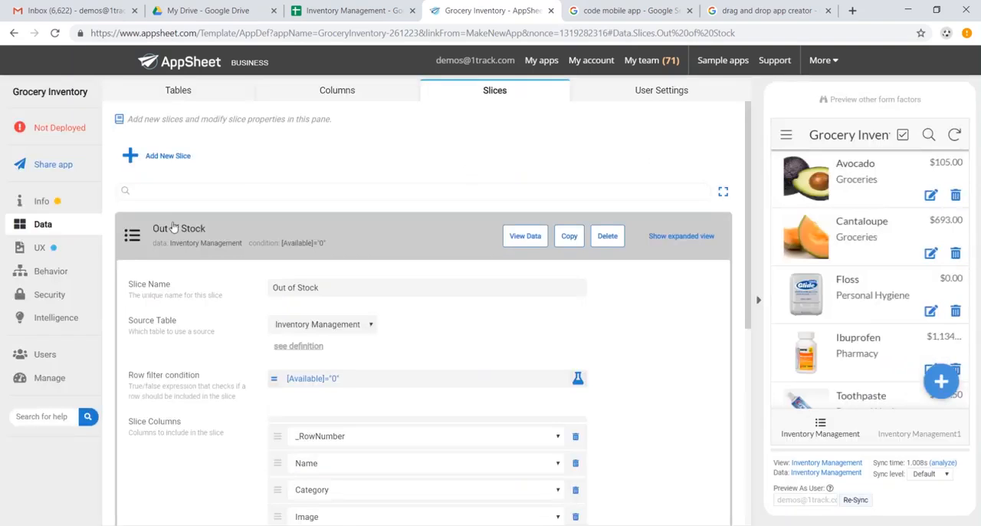
Open the Inventory Management view's settings, try the table view type, and return it to deck.
left_click(68, 254)
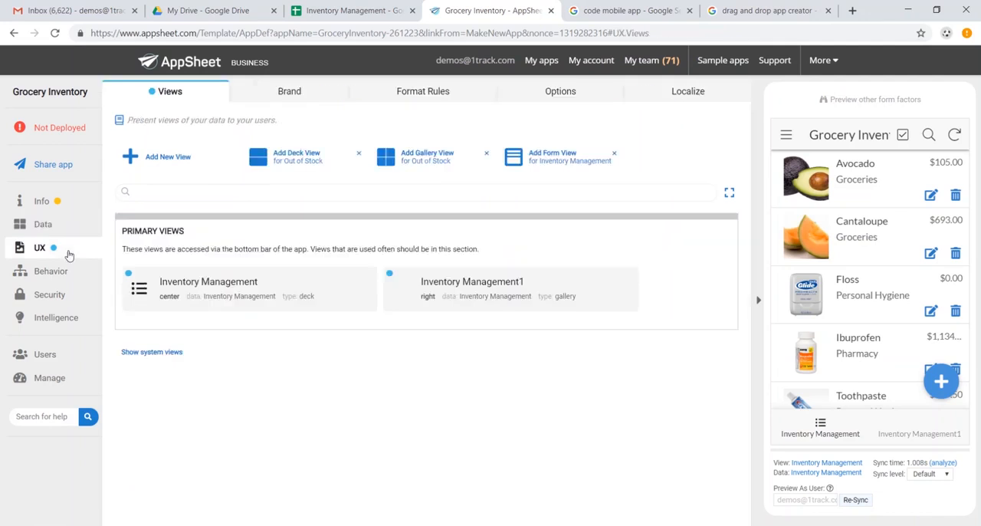
left_click(323, 297)
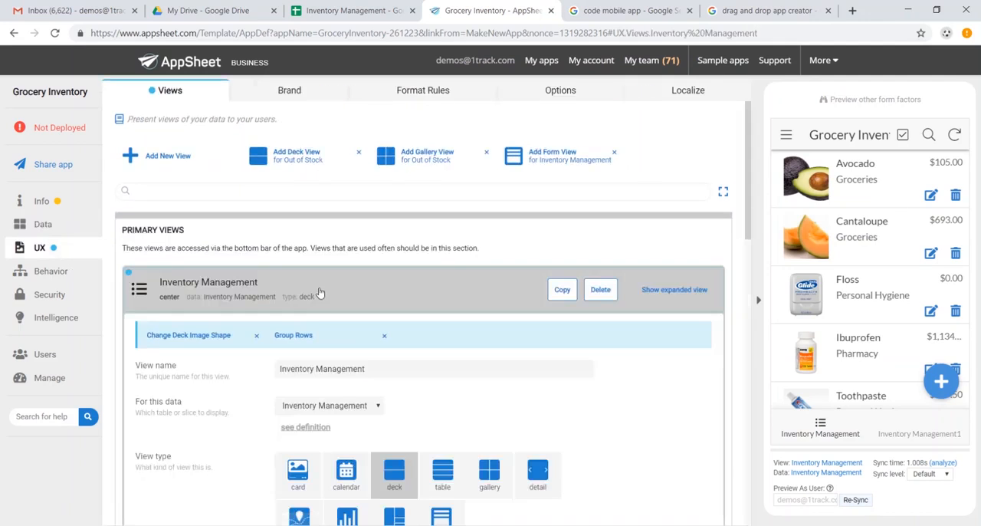
scroll(480, 273, "down", 1)
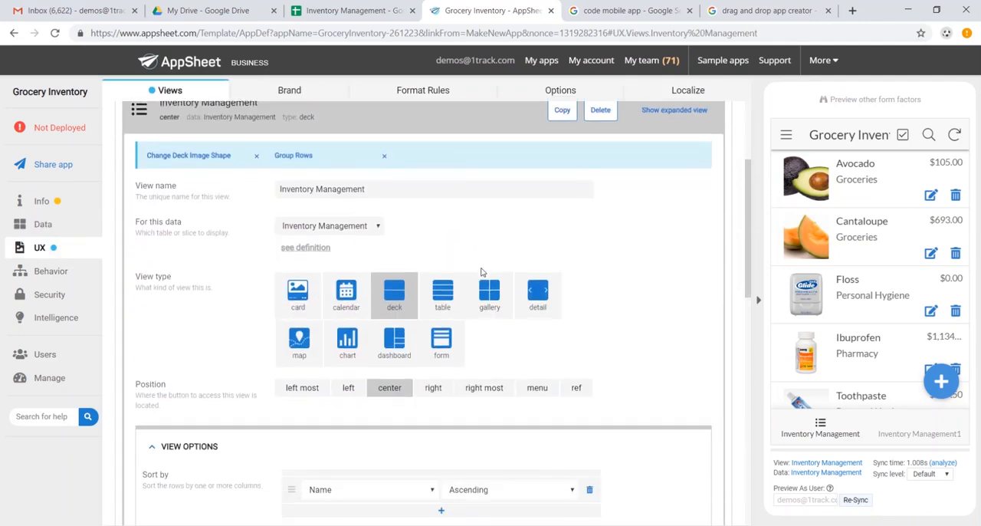
left_click(442, 285)
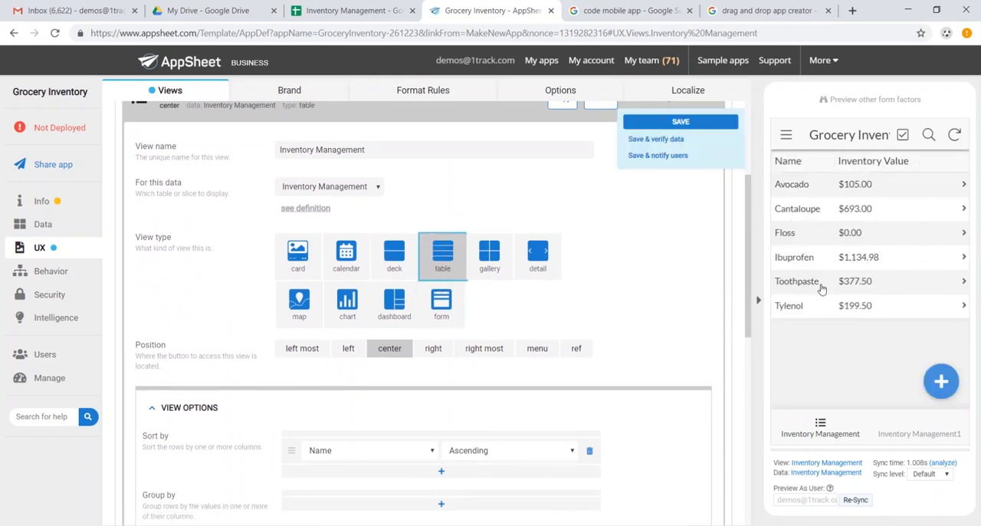
left_click(394, 265)
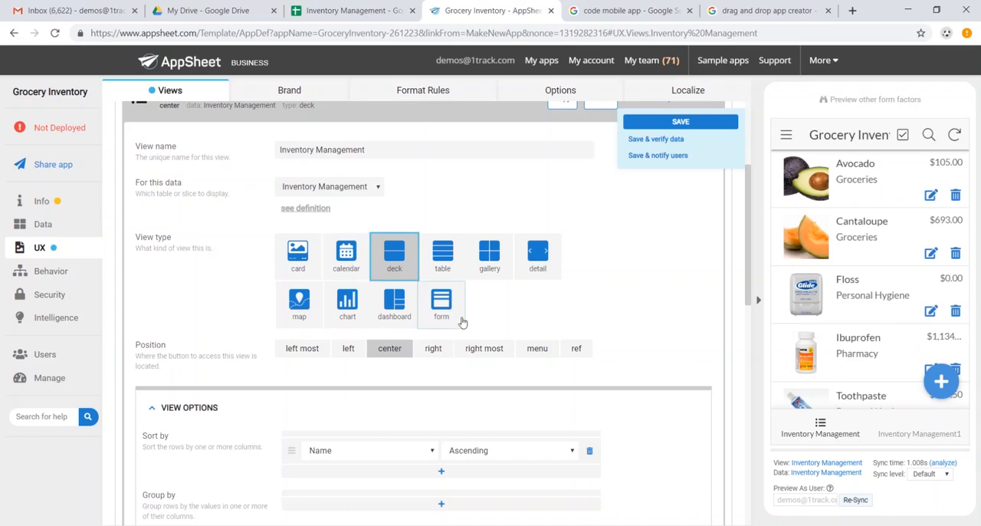
Group the Inventory Management view's rows by Category in ascending order and check the grouping in the app preview.
scroll(464, 306, "up", 1)
scroll(483, 307, "down", 3)
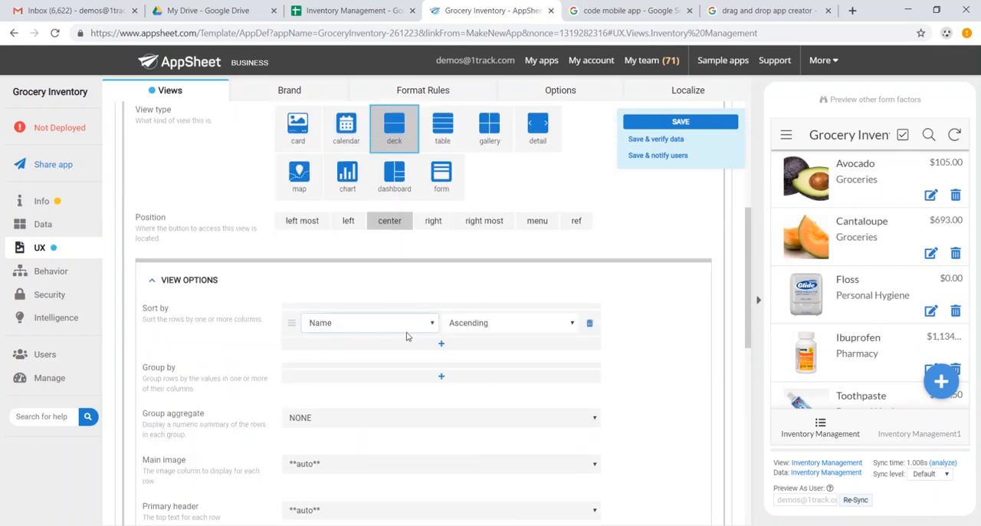
left_click(441, 375)
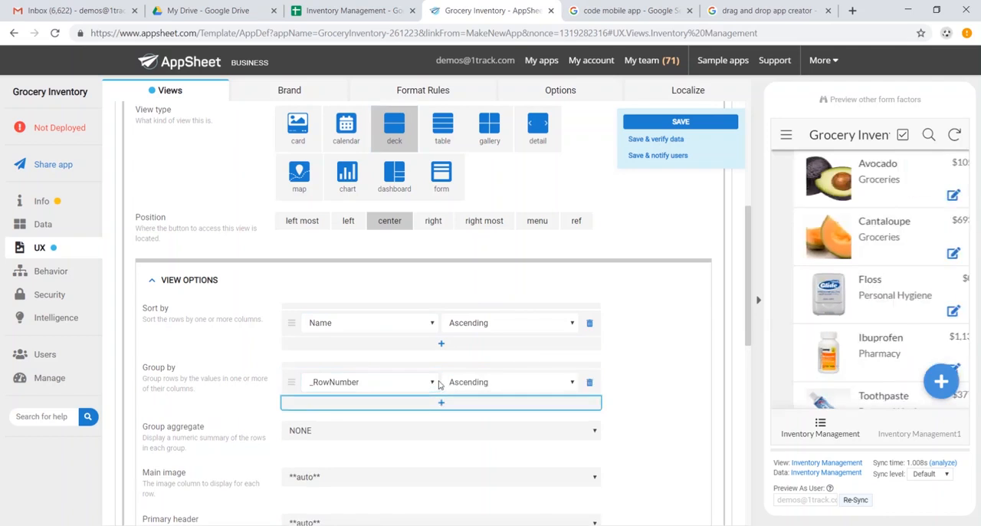
left_click(436, 384)
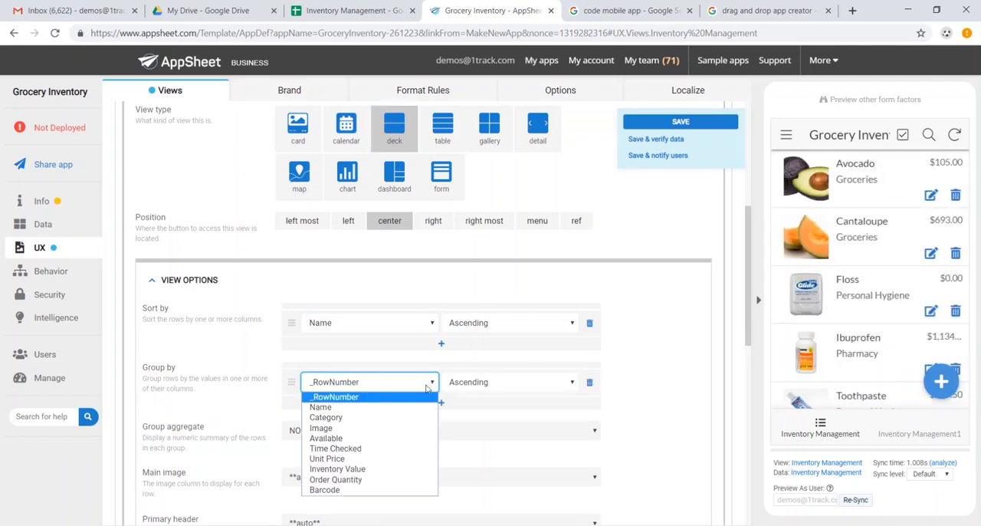
left_click(406, 417)
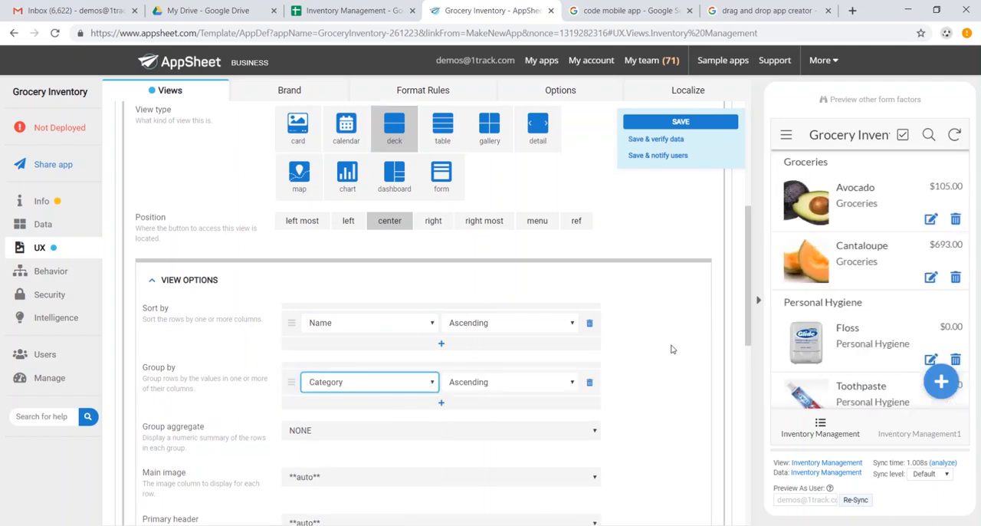
scroll(848, 213, "down", 3)
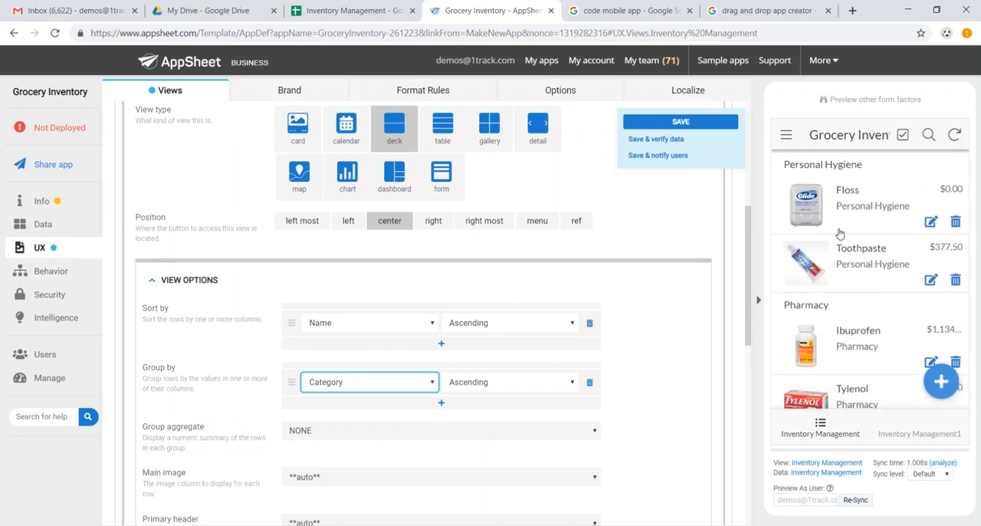
scroll(841, 299, "up", 3)
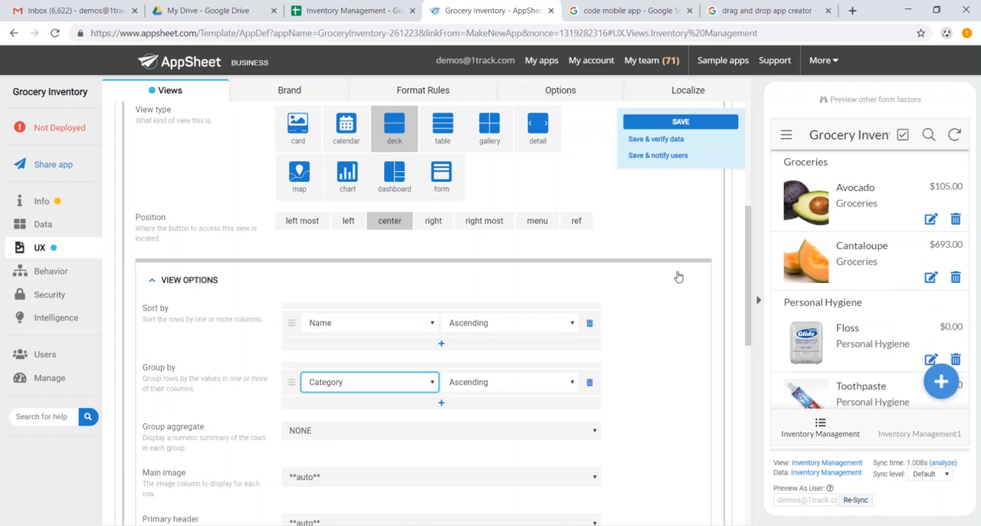
Change the Inventory Management1 view's type from gallery to form.
scroll(591, 256, "up", 4)
left_click(344, 222)
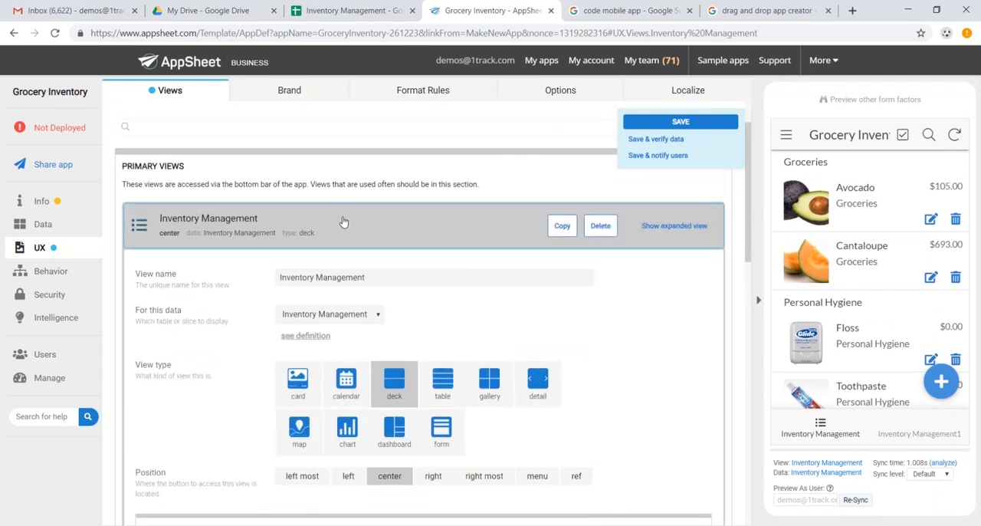
left_click(534, 286)
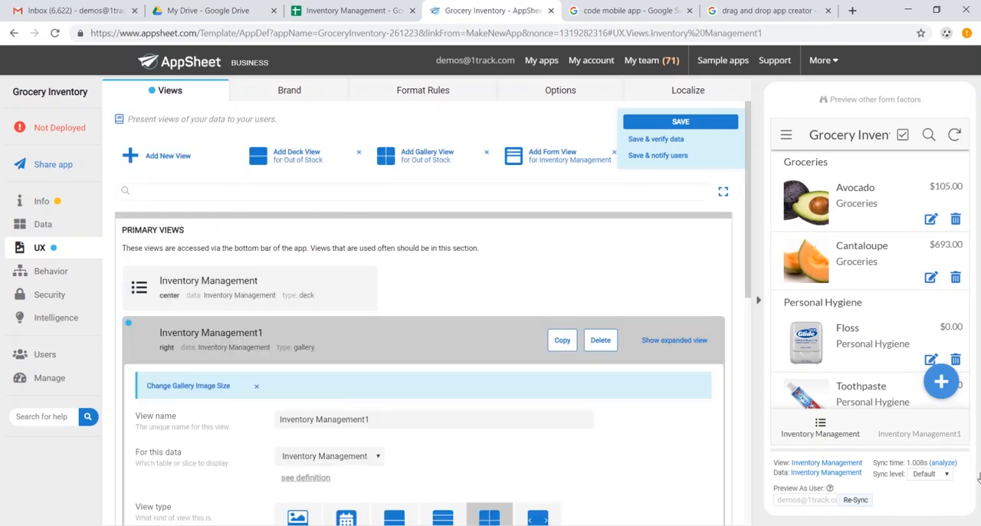
scroll(687, 412, "down", 3)
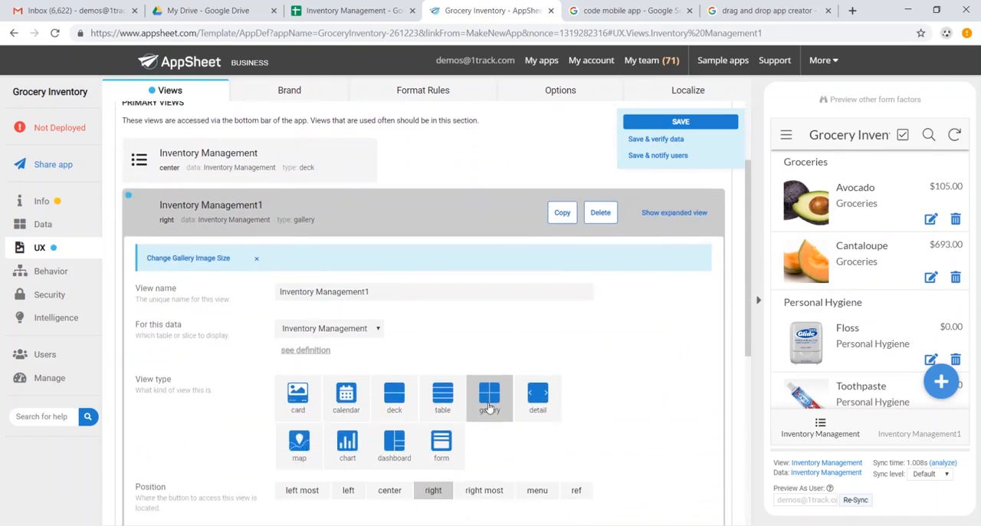
left_click(448, 451)
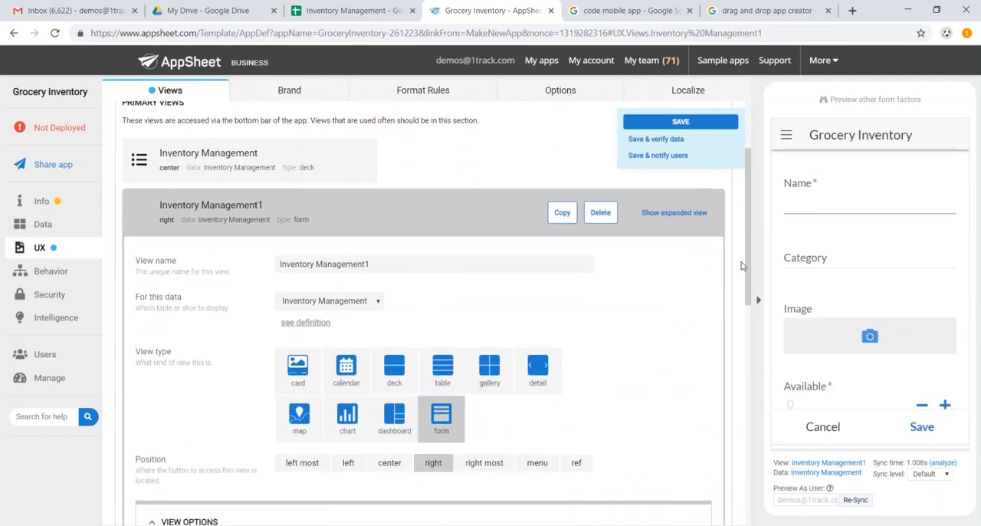
Rename the Inventory Management1 form view as New SKU and save the app.
scroll(842, 212, "down", 5)
triple_click(477, 421)
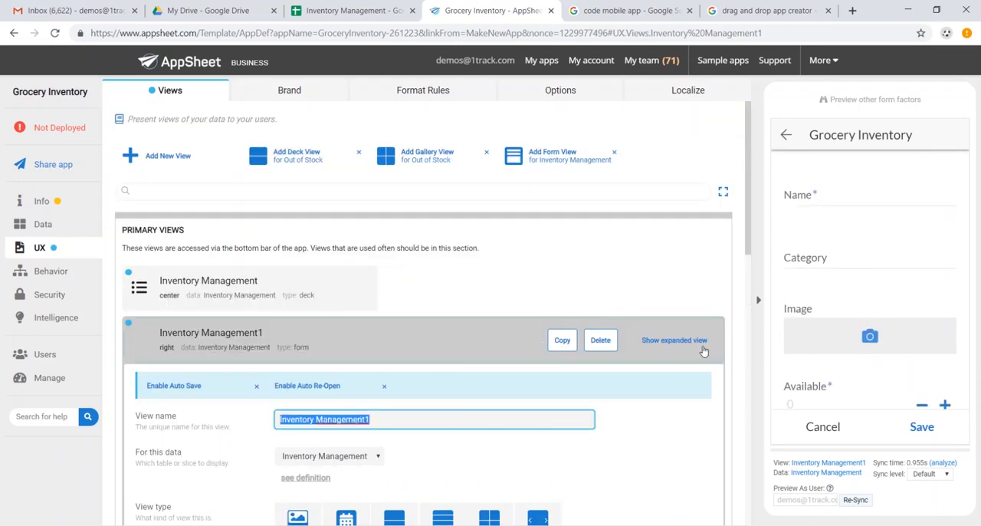
type("New SKU")
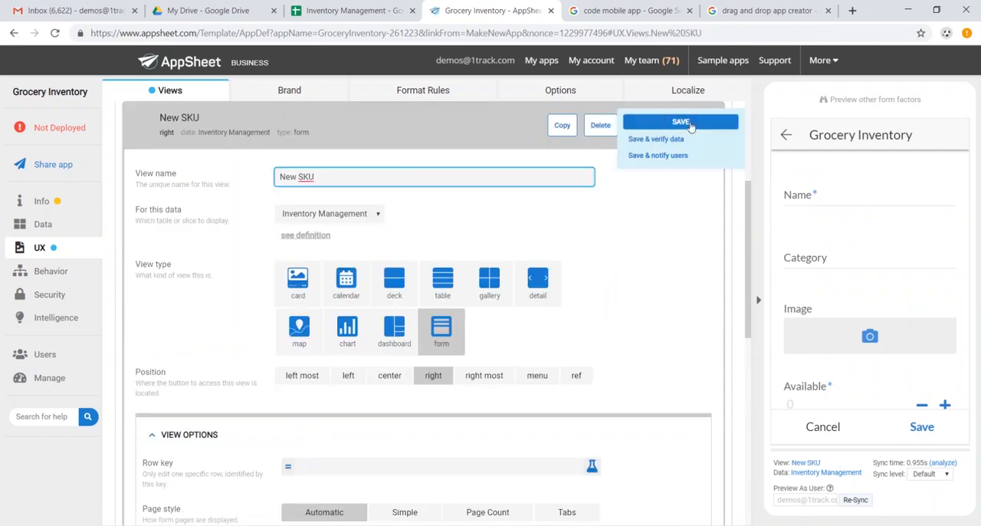
left_click(694, 125)
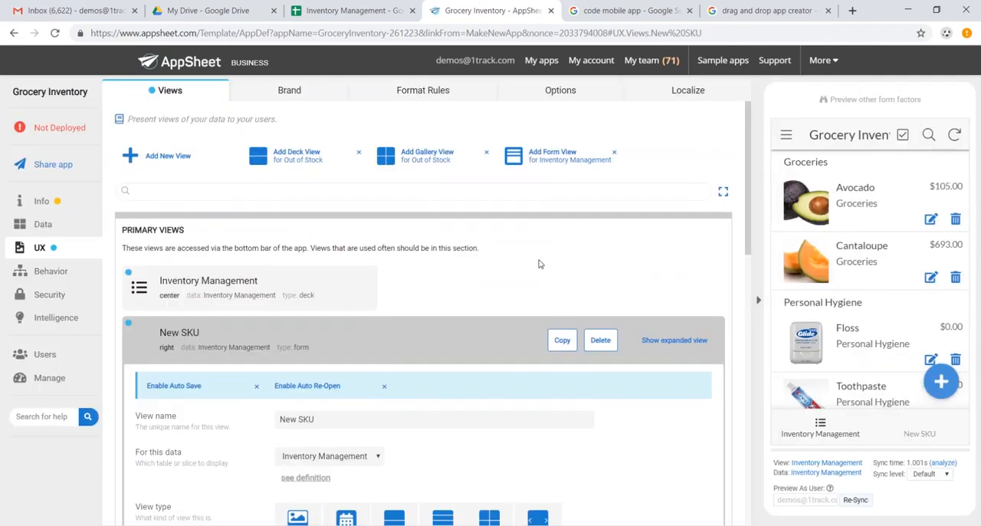
Give the New SKU view a soccer ball icon in its display settings and save the app.
scroll(502, 269, "down", 9)
scroll(499, 269, "down", 2)
left_click(196, 332)
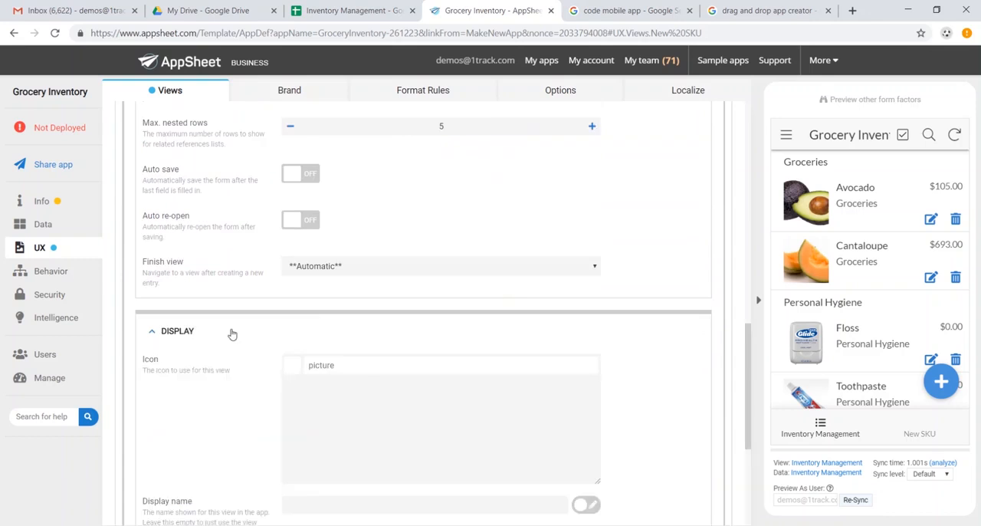
scroll(337, 345, "down", 1)
scroll(337, 347, "down", 1)
scroll(338, 347, "up", 1)
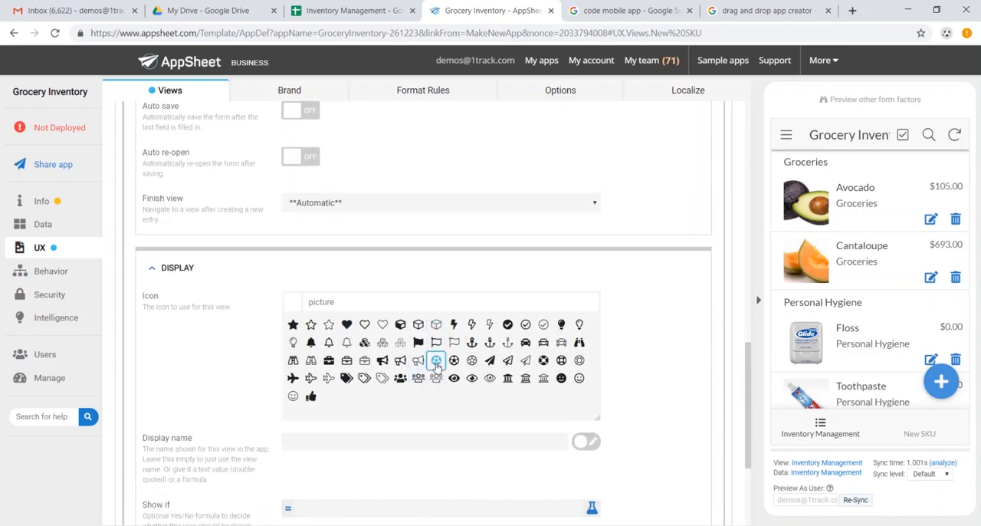
left_click(437, 359)
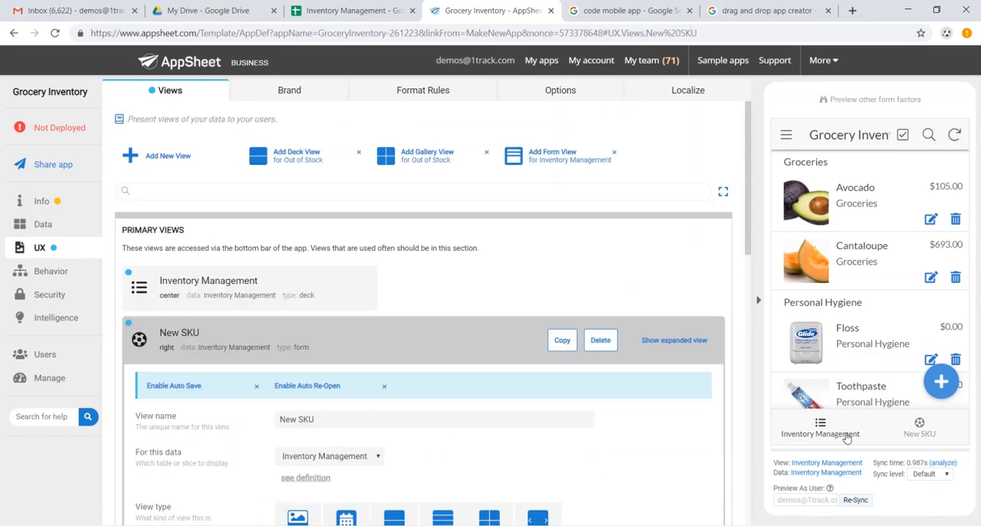
Look through the previewed app's side menu, the brand settings and the format rules.
left_click(786, 141)
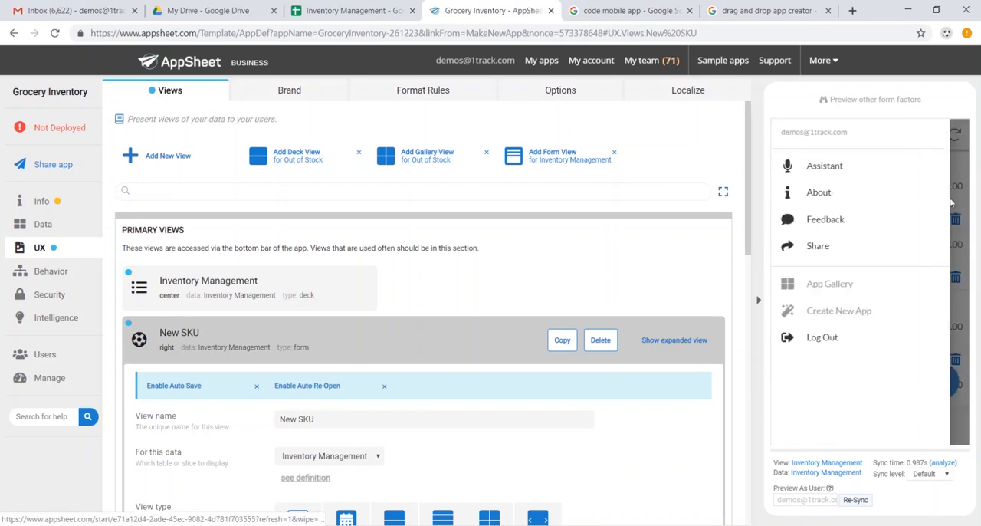
left_click(960, 210)
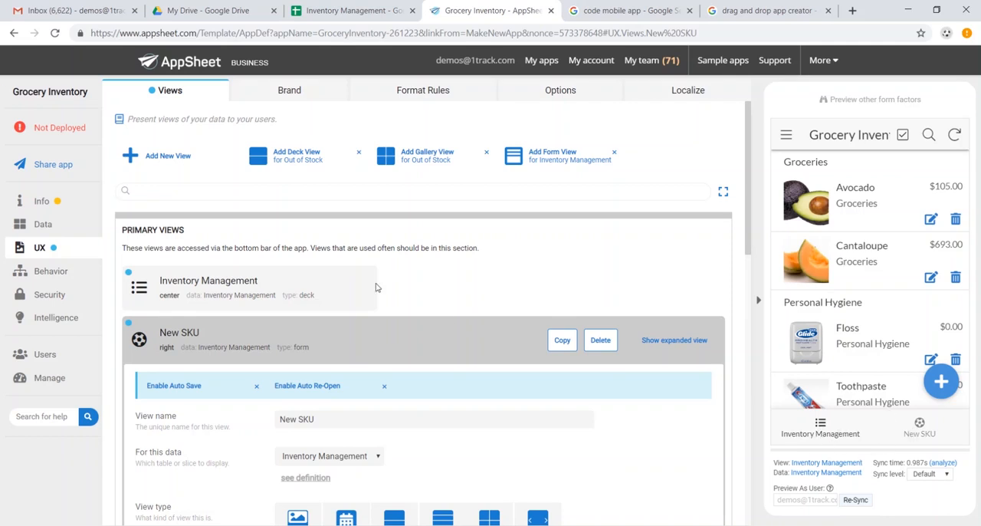
left_click(309, 98)
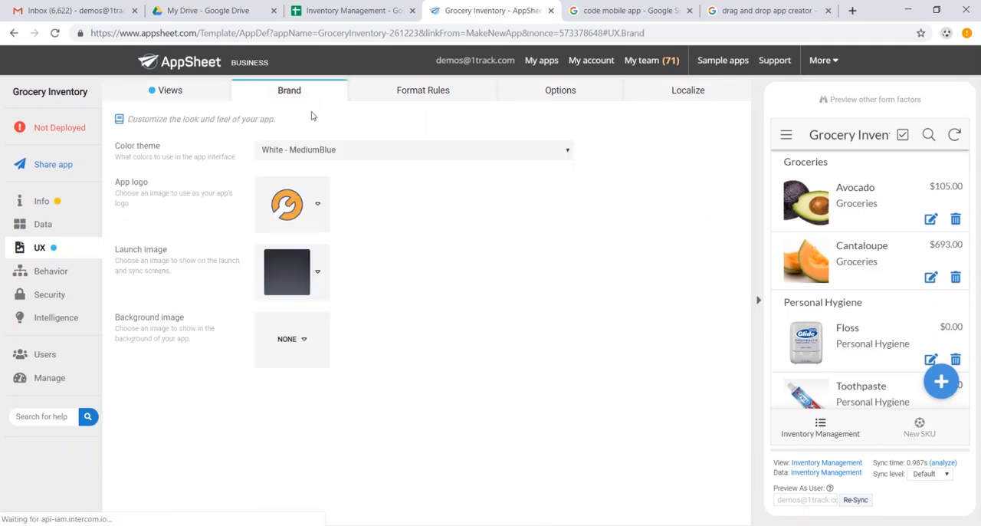
left_click(439, 98)
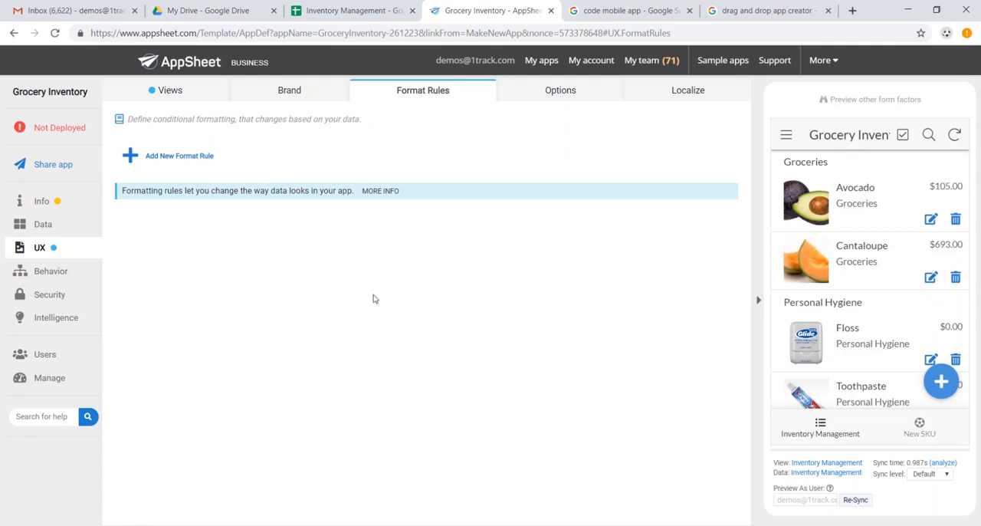
Add a new action named Add Order Quantity on the Inventory Management table that sets the Available column.
left_click(49, 270)
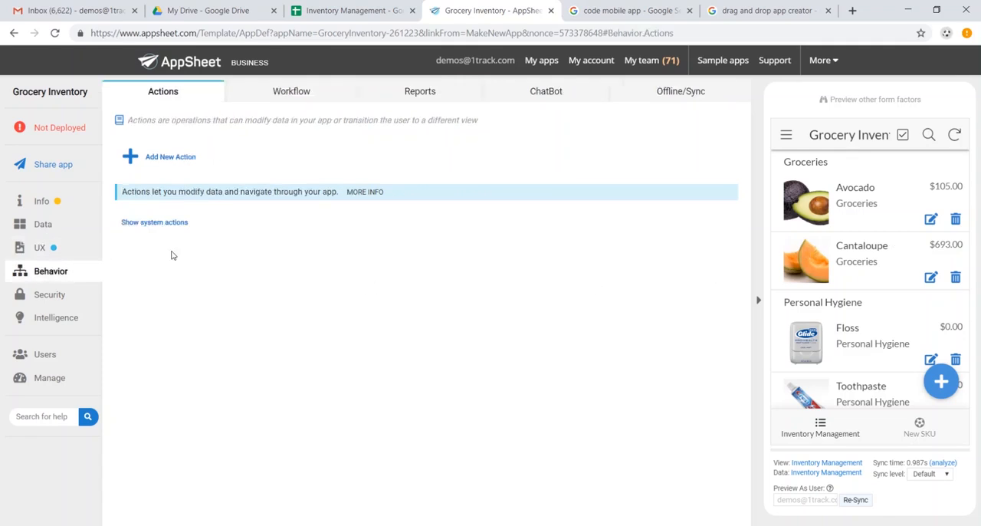
left_click(177, 159)
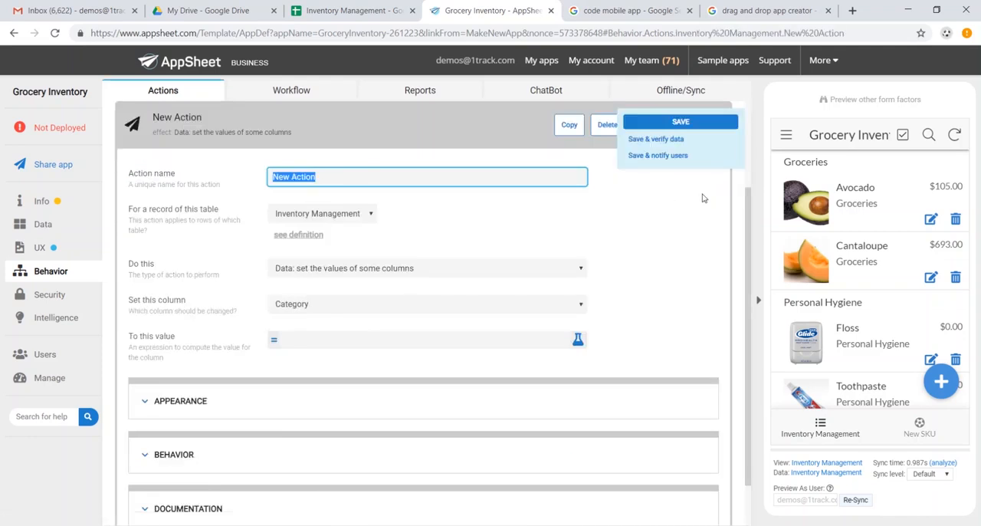
type("Add Order Quantity")
left_click(441, 304)
left_click(414, 338)
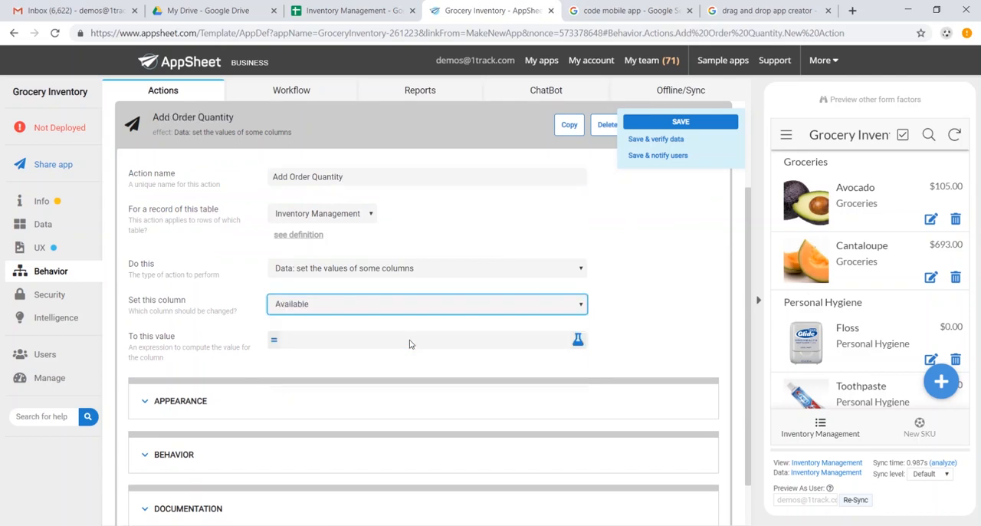
Set the Add Order Quantity action's value expression to [Order Quantity]+[Available] and save the app.
left_click(333, 343)
left_click(439, 157)
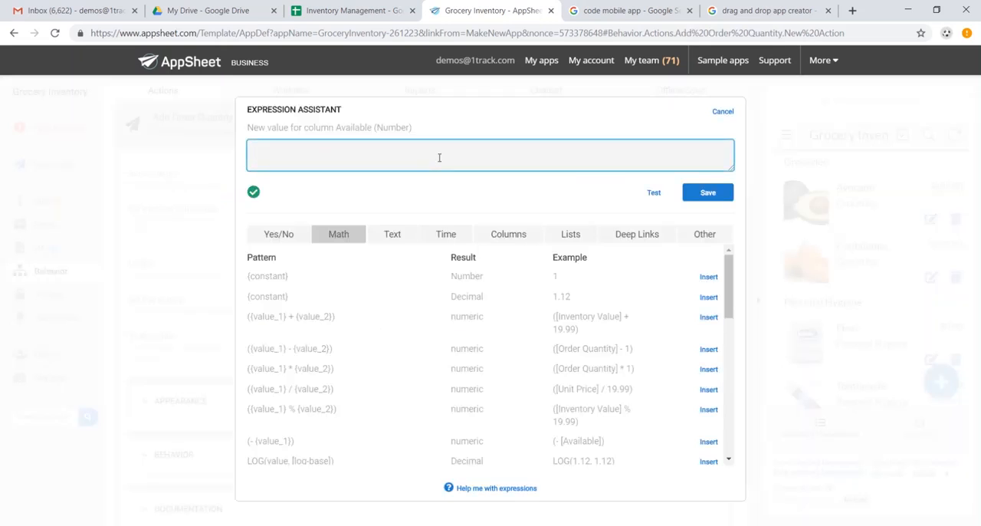
type("[Order Quantity]+[Available")
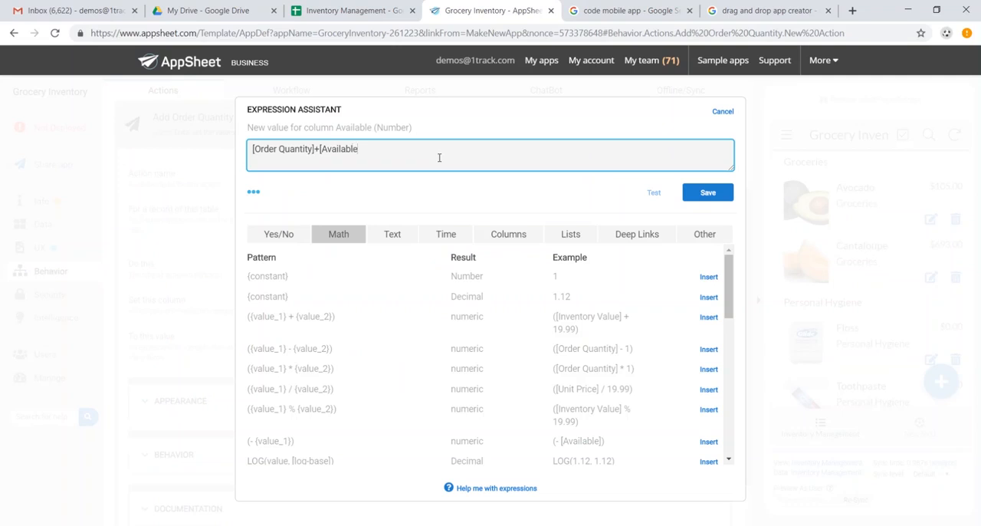
type("]")
left_click(253, 196)
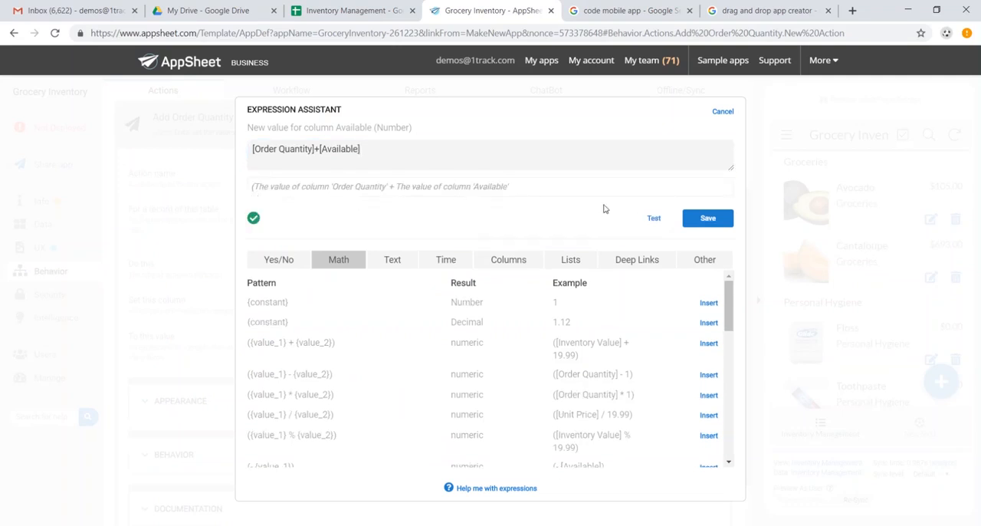
left_click(706, 218)
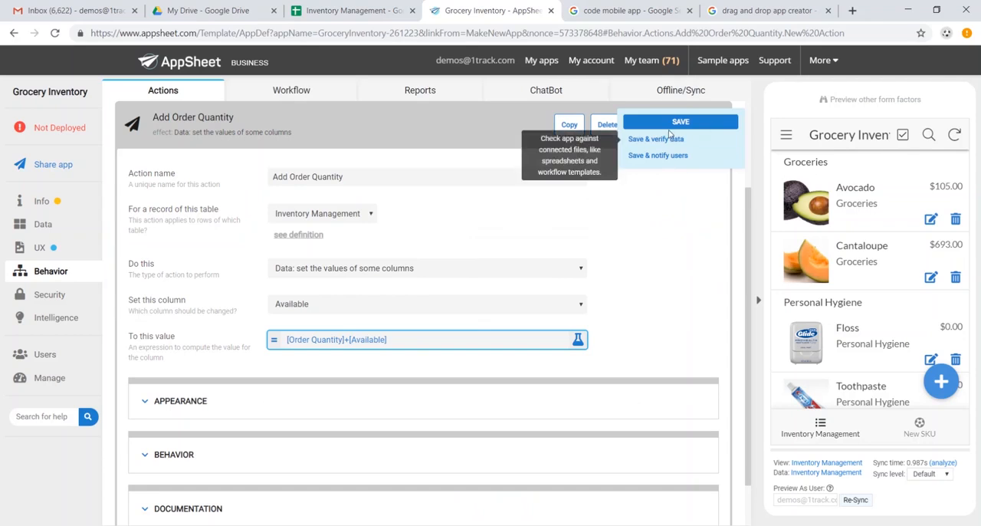
left_click(676, 124)
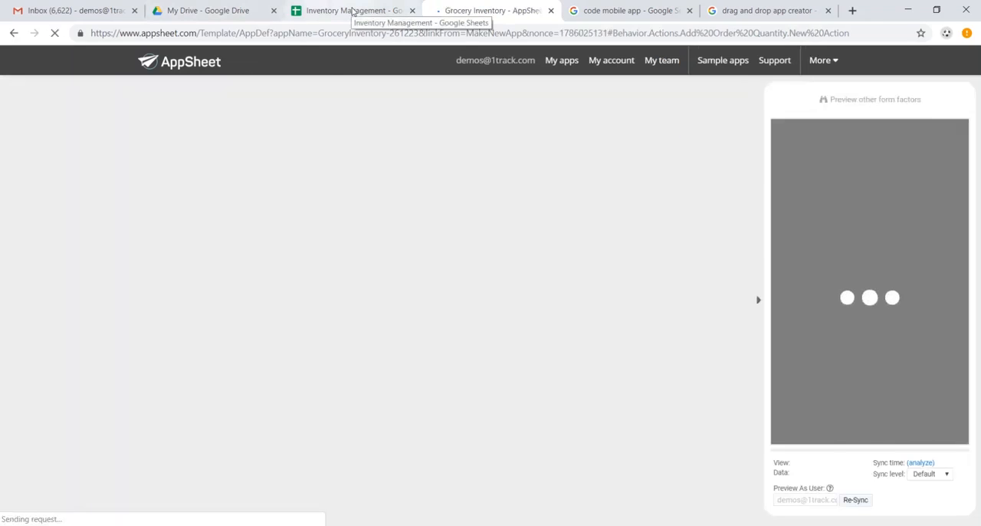
Test Add Order Quantity on Avocado in the app preview, checking its Available value in the Inventory Management Google Sheet before and after.
left_click(349, 10)
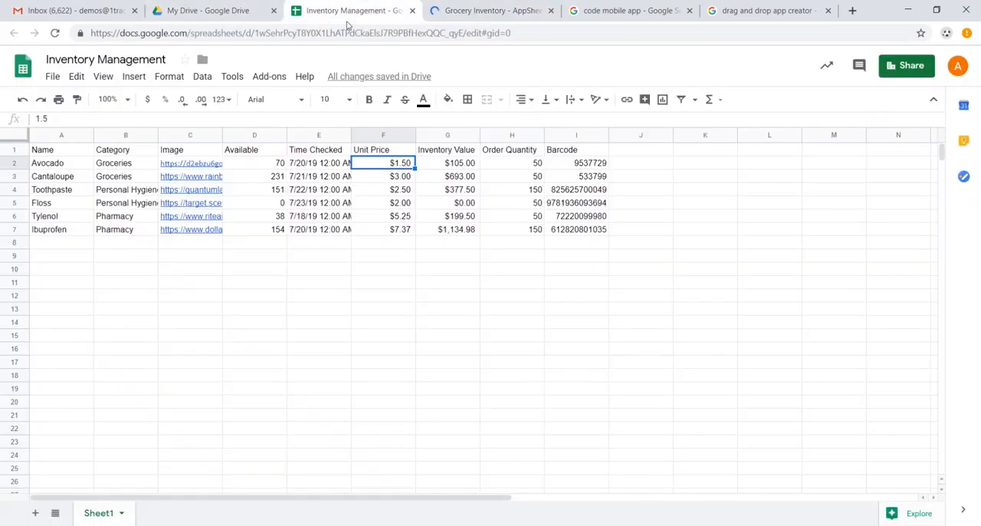
left_click(274, 167)
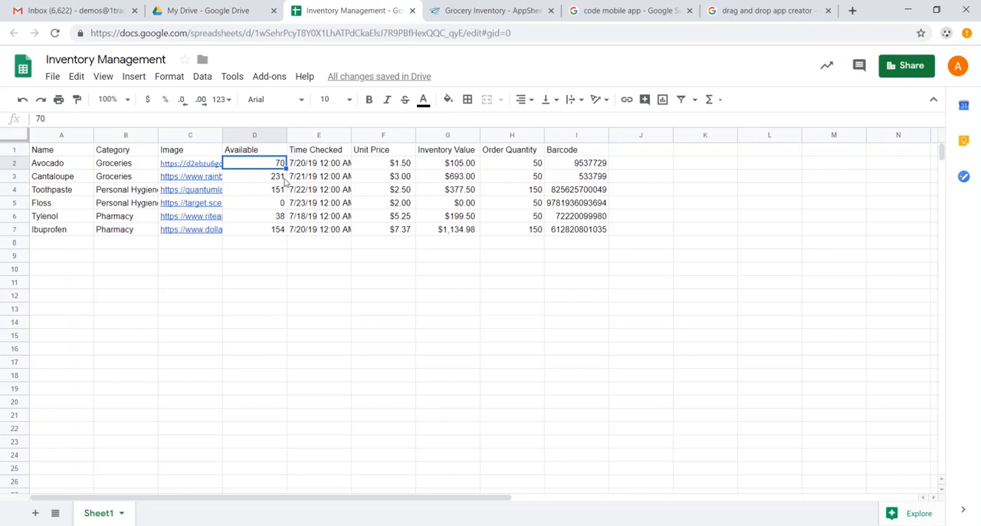
left_click(491, 11)
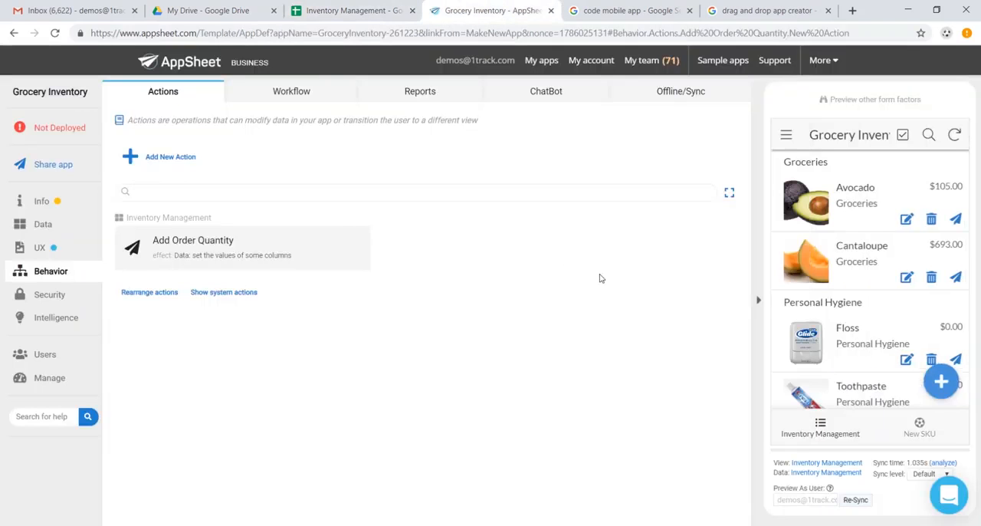
left_click(835, 210)
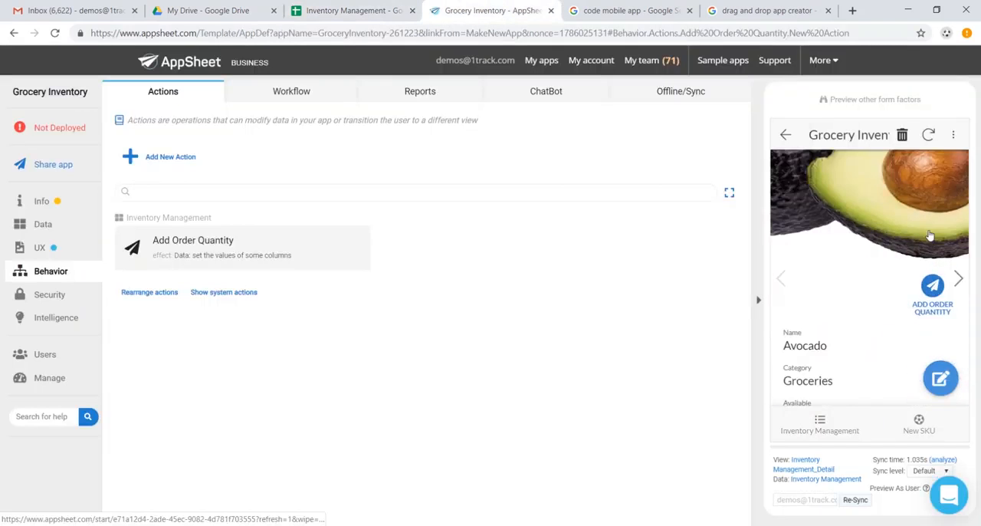
scroll(930, 235, "down", 1)
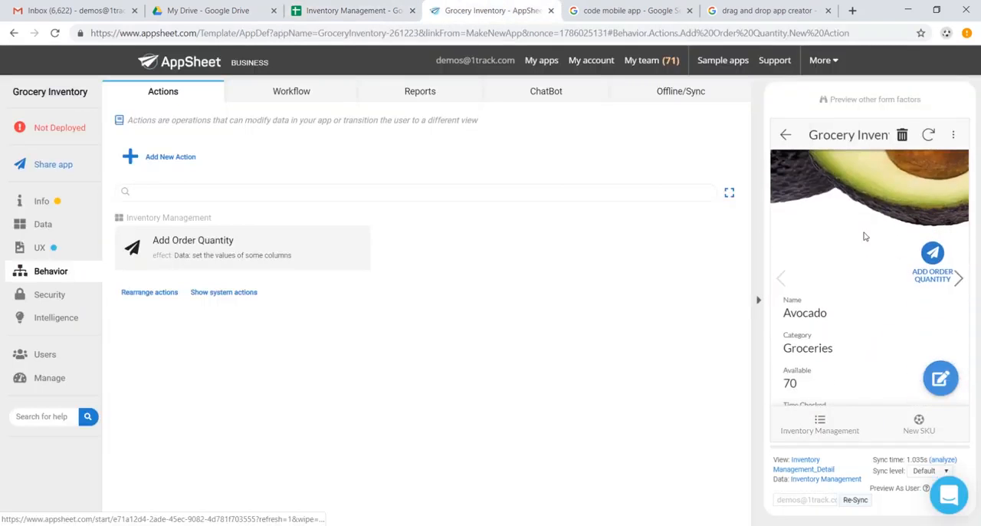
left_click(934, 255)
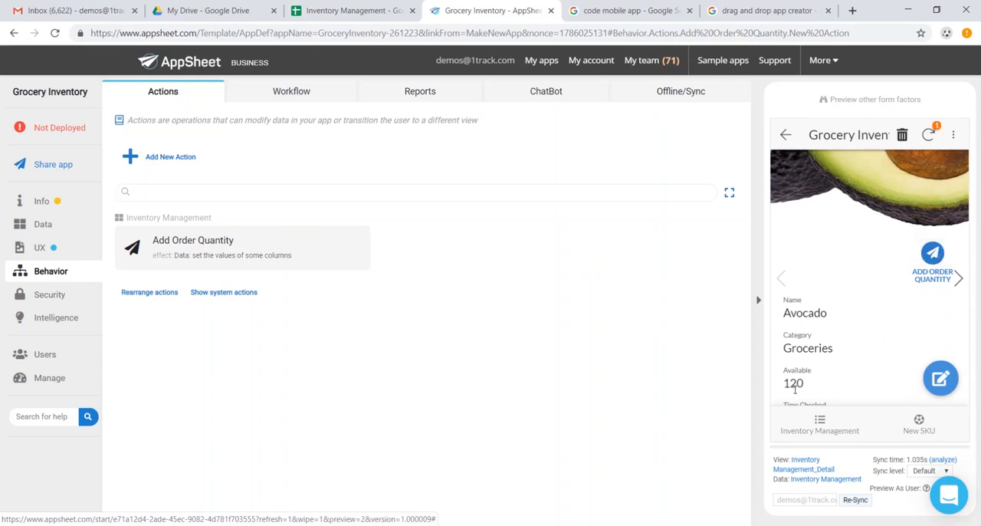
left_click(349, 10)
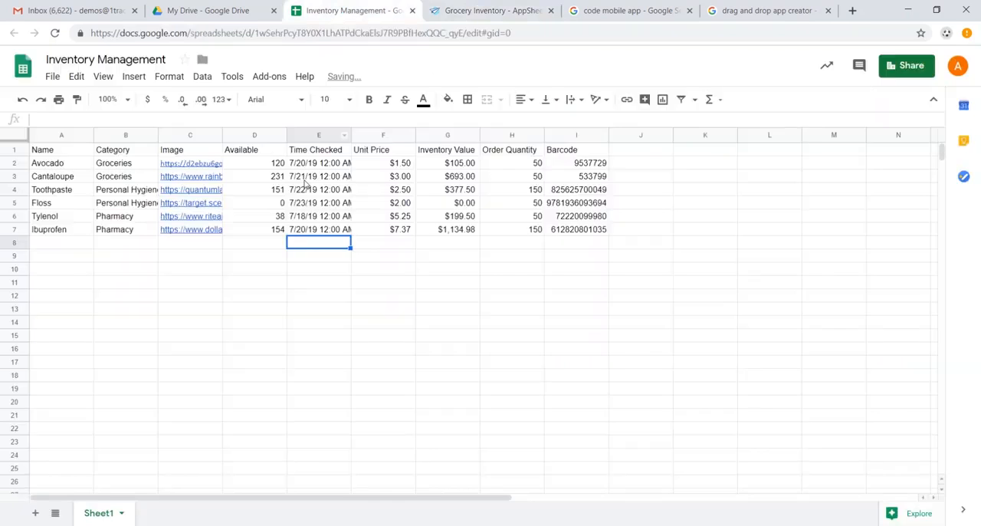
left_click(280, 164)
left_click(478, 11)
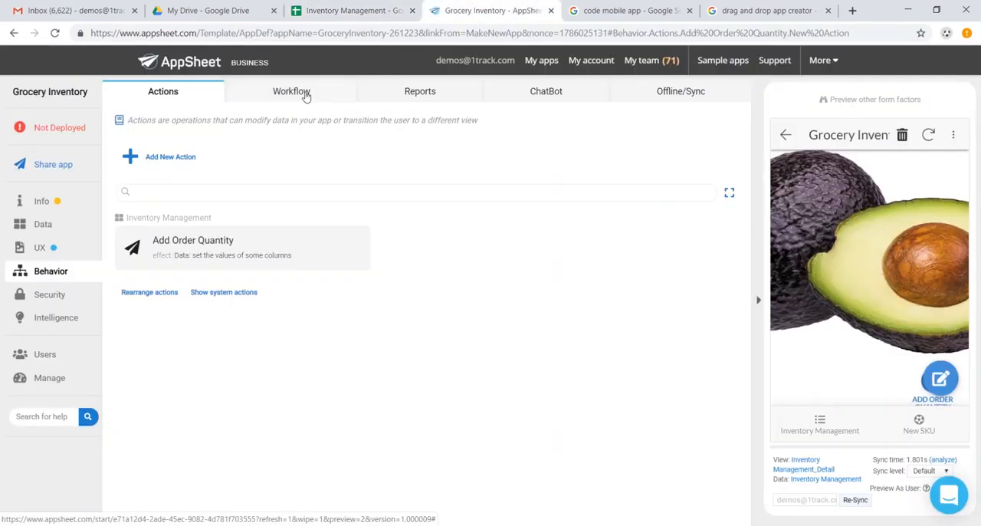
Add a new workflow rule named Low Inventory Warning.
left_click(306, 96)
left_click(175, 164)
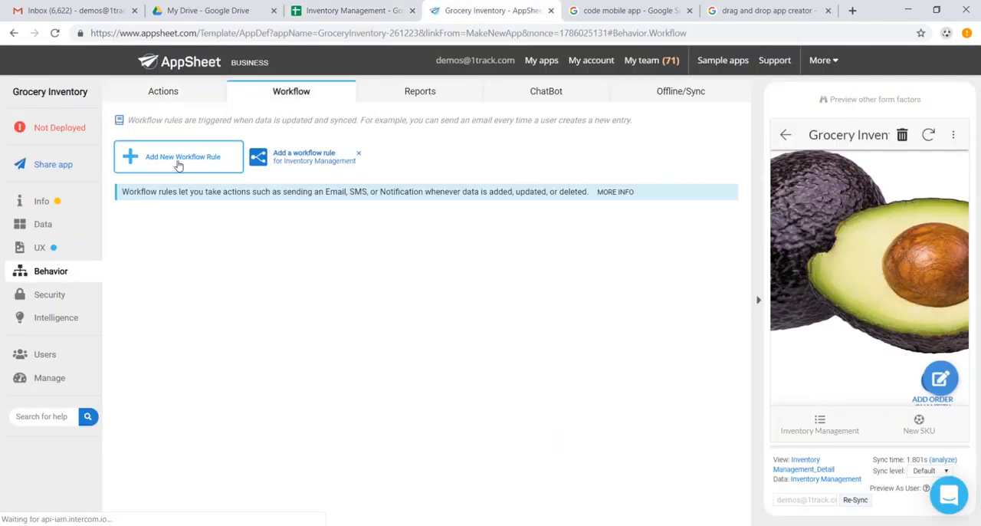
left_click_drag(368, 258, 160, 256)
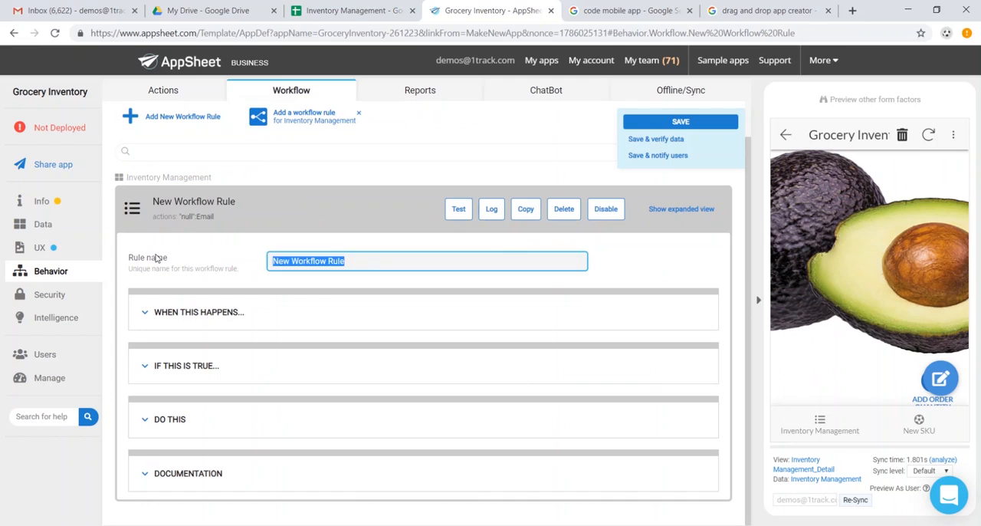
type("Low Inventory Warning")
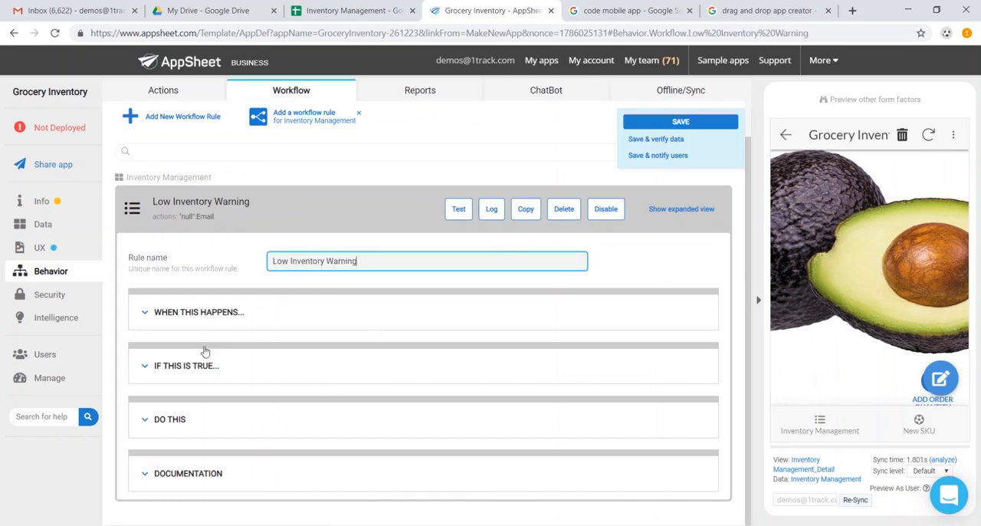
Review the Low Inventory Warning rule's trigger settings and set its condition to [Order Quantity]<25.
left_click(246, 312)
scroll(319, 394, "down", 2)
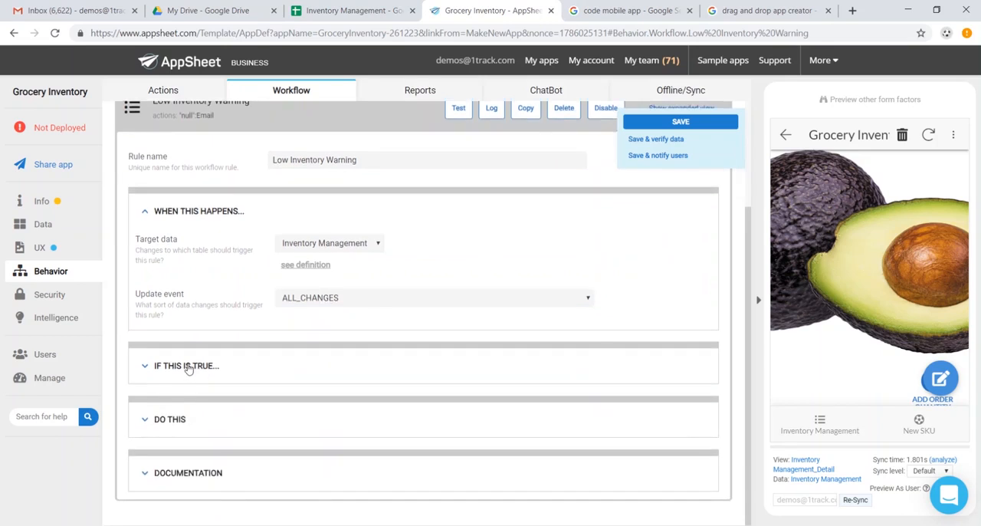
left_click(186, 366)
left_click(315, 409)
left_click(366, 147)
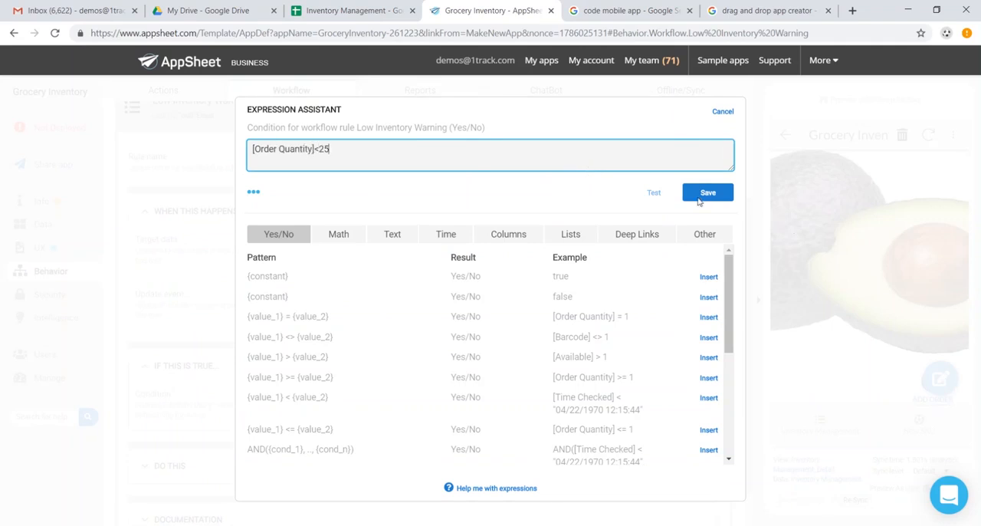
left_click(699, 198)
scroll(376, 351, "down", 1)
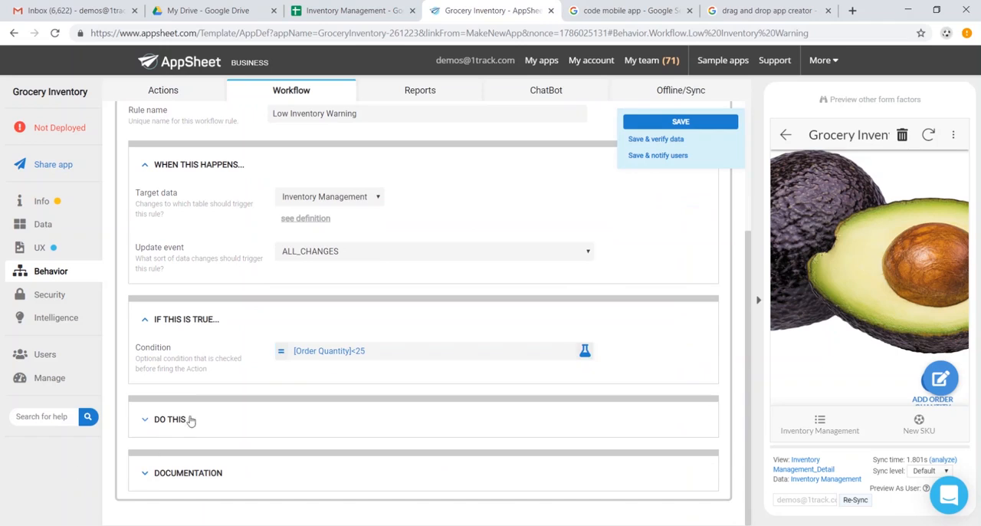
Enter the store manager's email address as the workflow action name of the rule's email reaction and save the app.
left_click(191, 421)
scroll(375, 368, "down", 3)
left_click(377, 350)
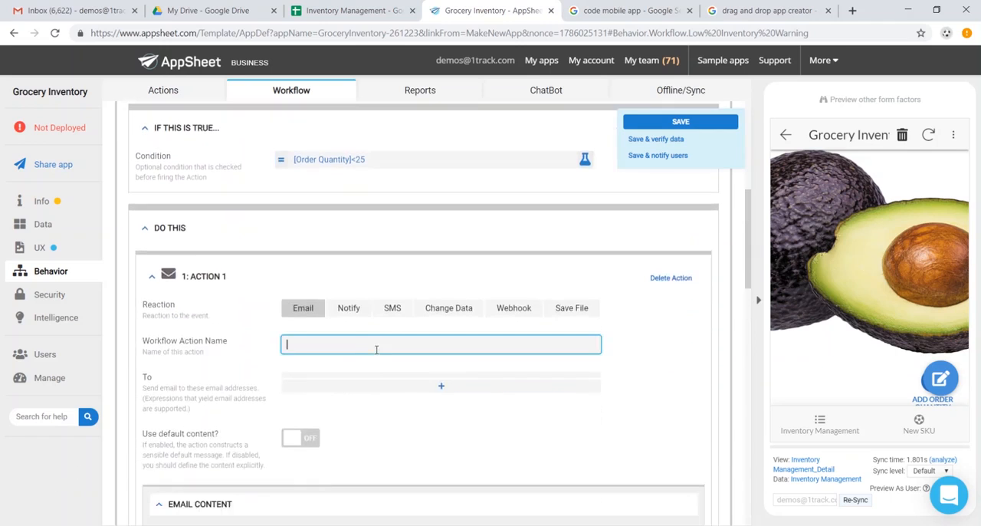
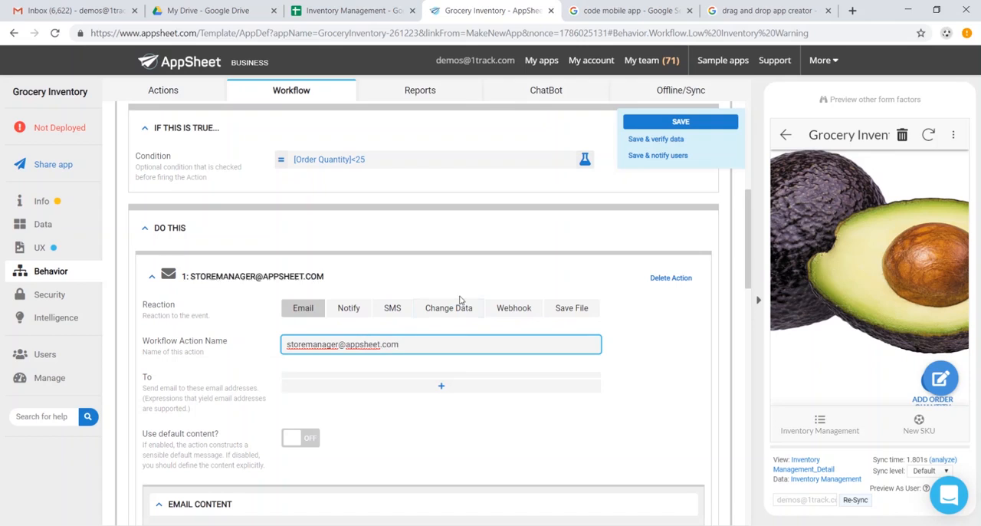
left_click(661, 125)
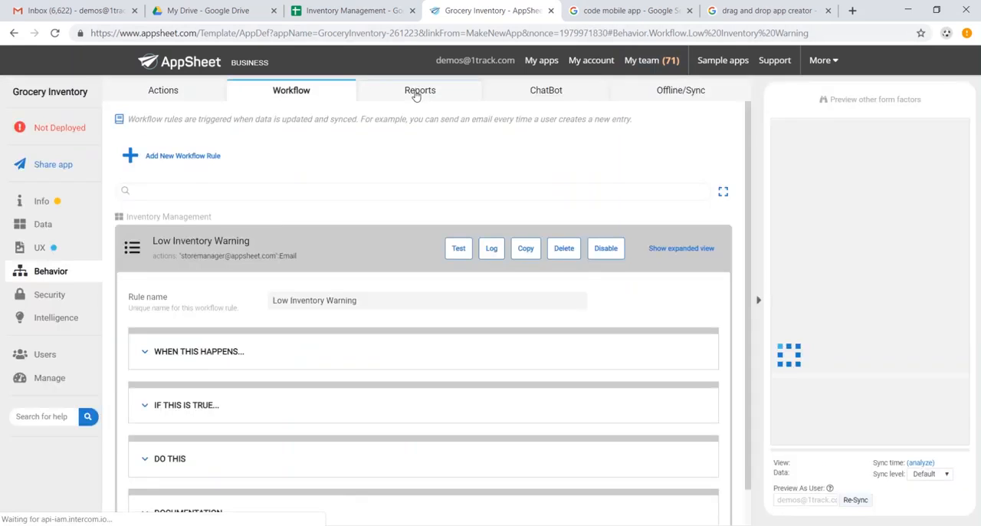
Add a new report named Weekly Report.
left_click(416, 92)
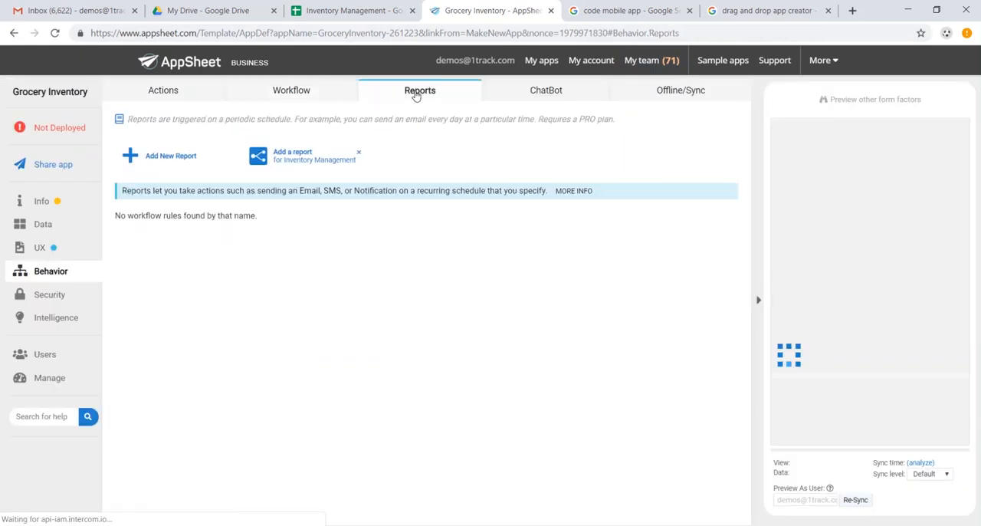
left_click(168, 154)
scroll(322, 276, "down", 1)
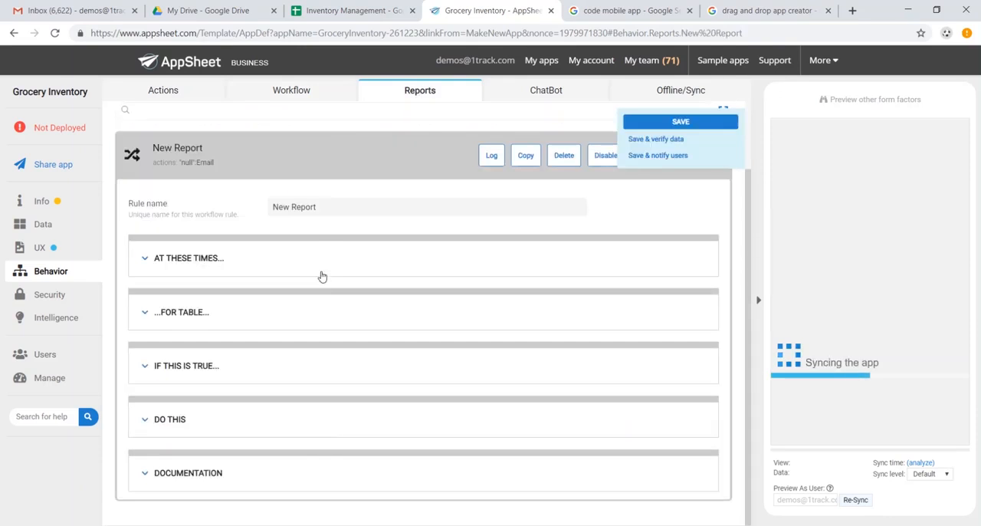
triple_click(324, 208)
type("Weekly")
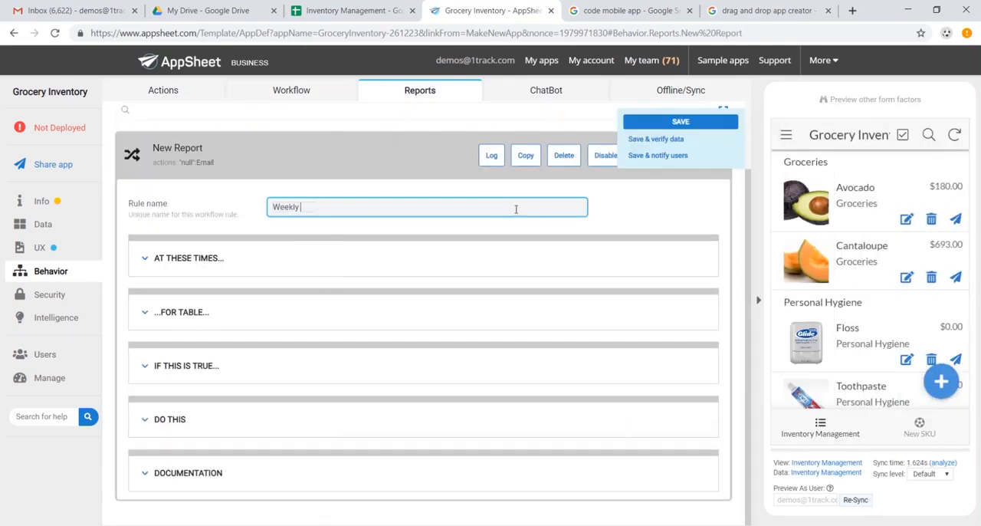
Set the Weekly Report's schedule to Weekly and review its table settings.
left_click(419, 271)
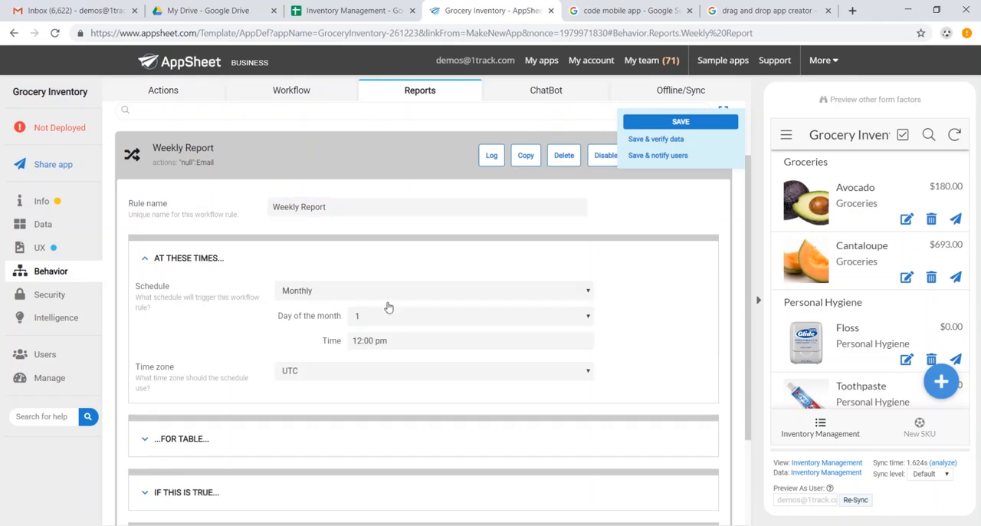
left_click(407, 296)
left_click(394, 315)
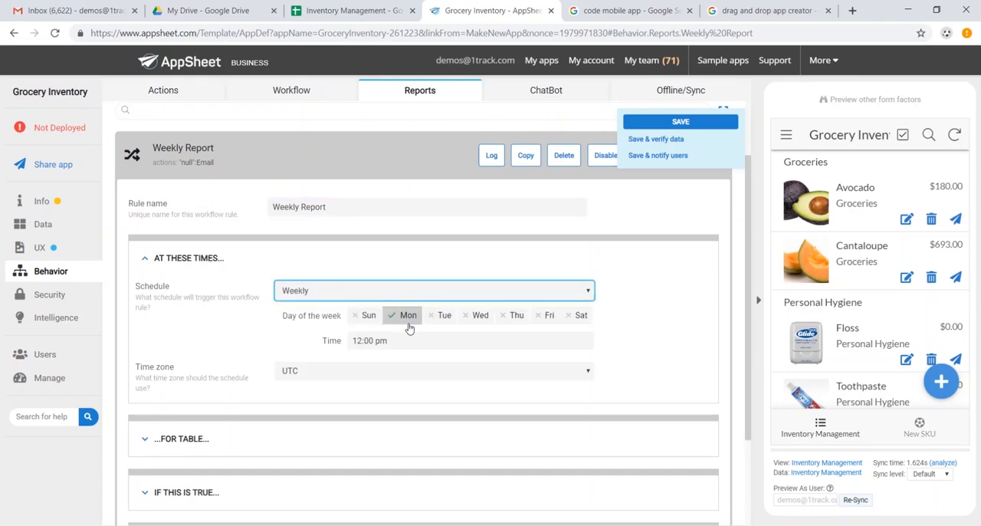
scroll(368, 353, "down", 2)
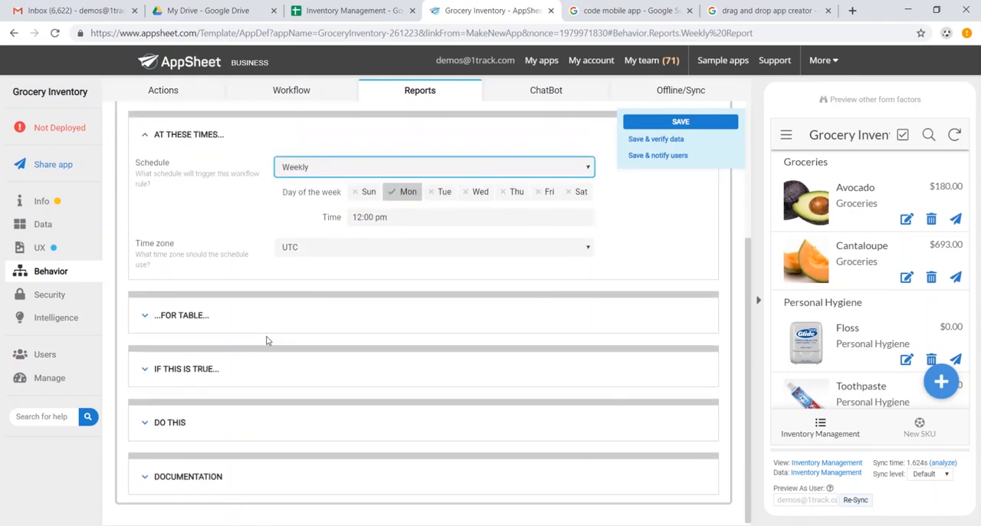
left_click(258, 314)
scroll(257, 322, "down", 2)
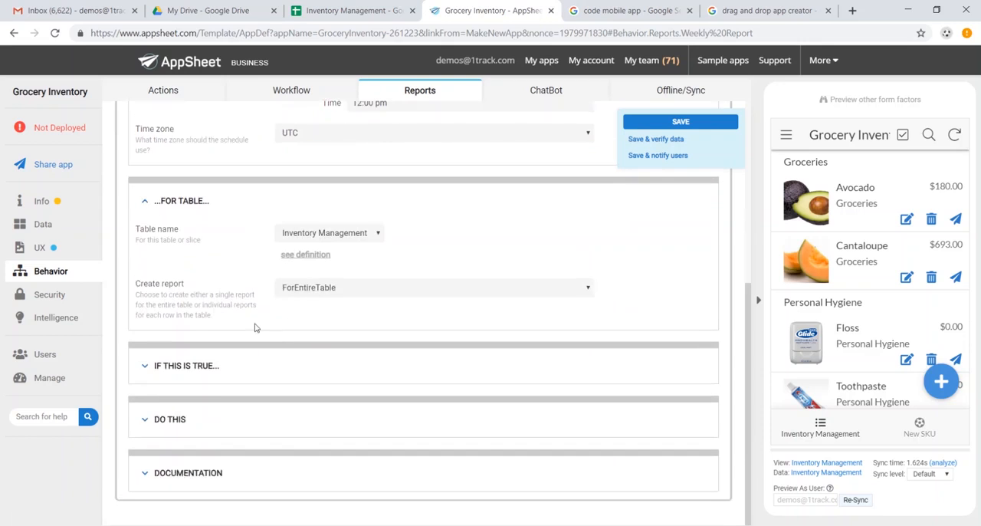
Enter the general manager's email address as the workflow action name of the report's email reaction and save the app.
left_click(178, 424)
scroll(284, 412, "down", 3)
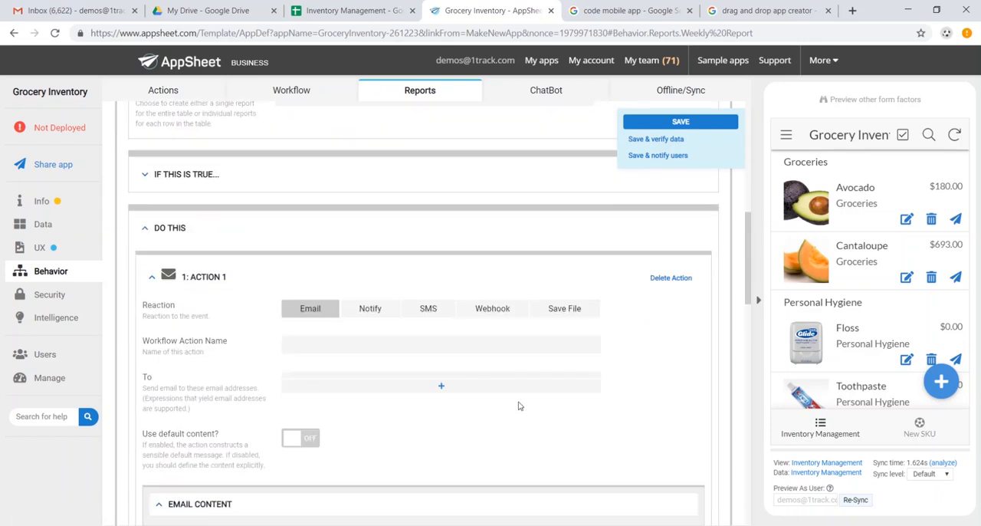
left_click(514, 345)
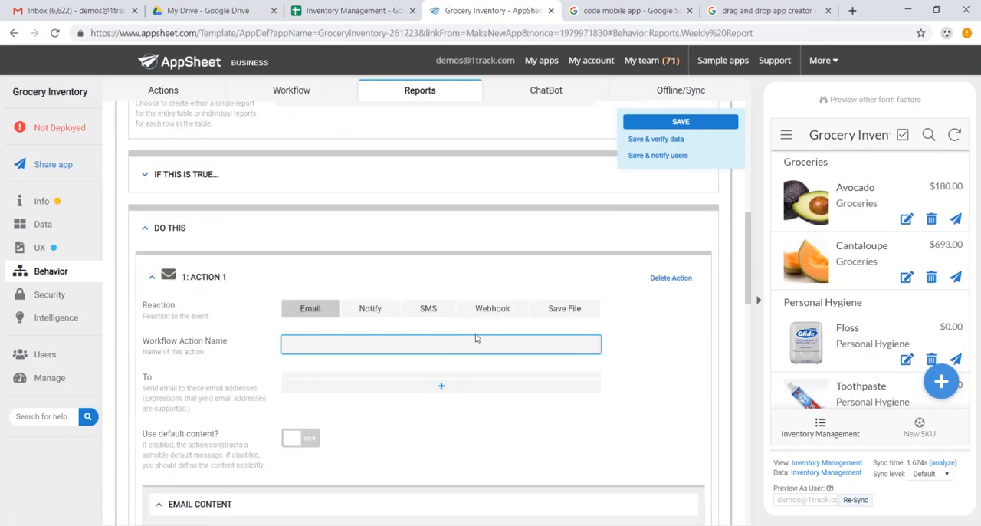
left_click(680, 121)
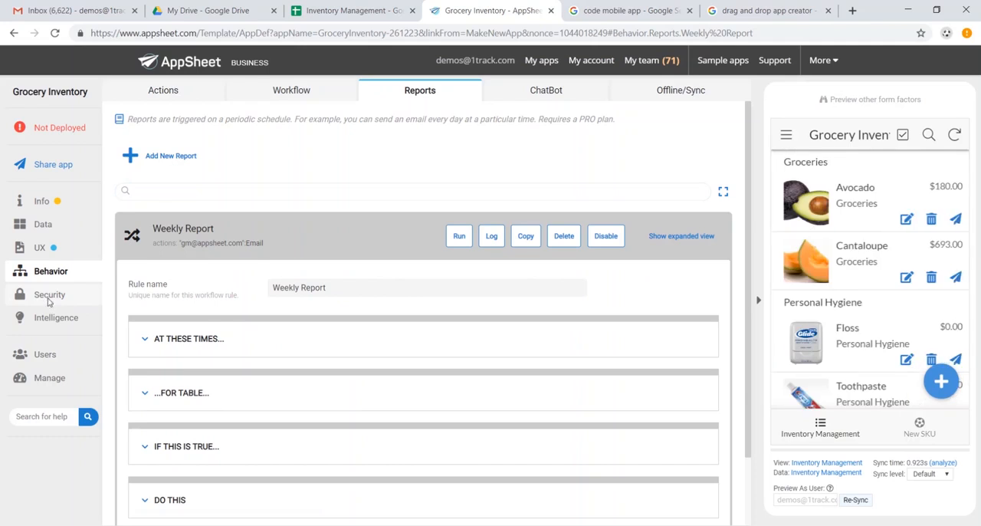
Look through the app's sign-in security settings, the available authentication providers and the predictive models page.
left_click(49, 296)
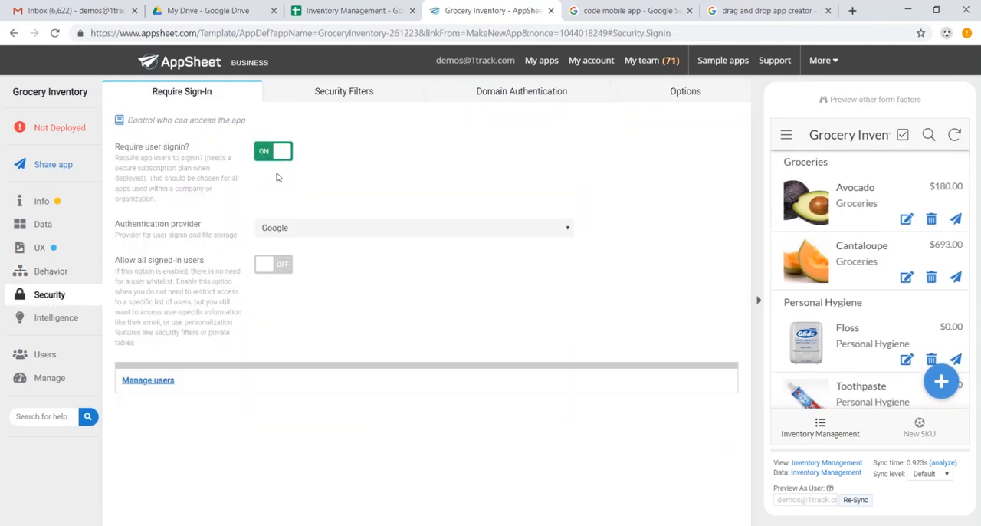
left_click(300, 228)
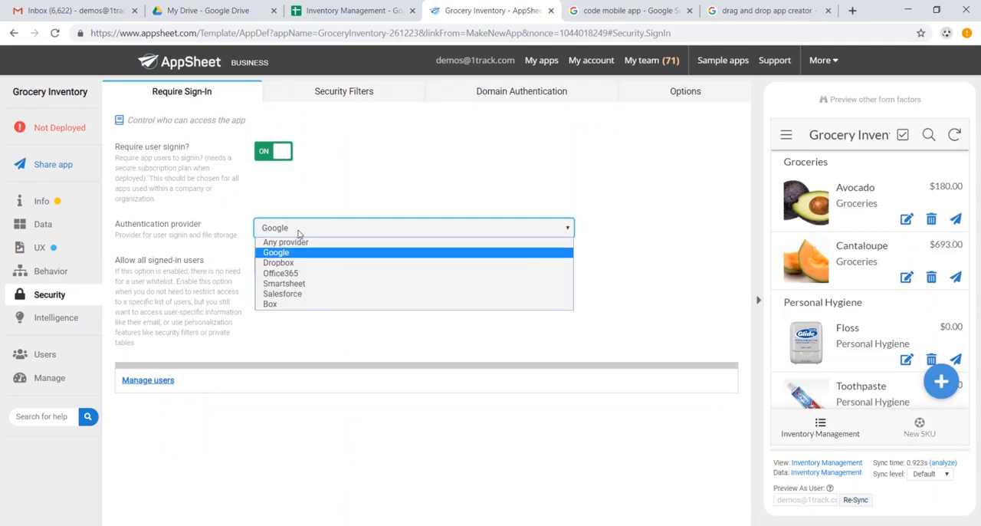
left_click(300, 230)
left_click(56, 318)
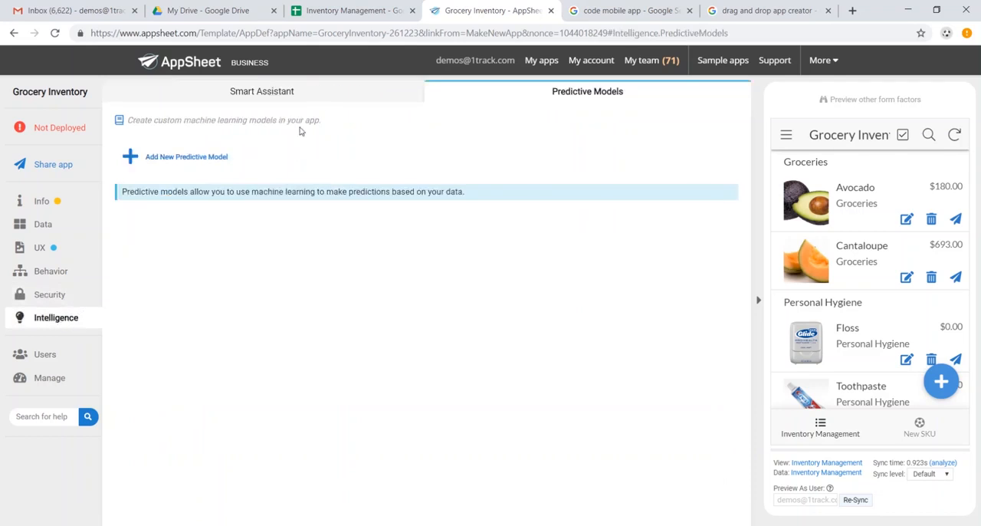
Review the Smart Assistant settings, then run the deployment check and move the Grocery Inventory app to the deployed state.
left_click(314, 98)
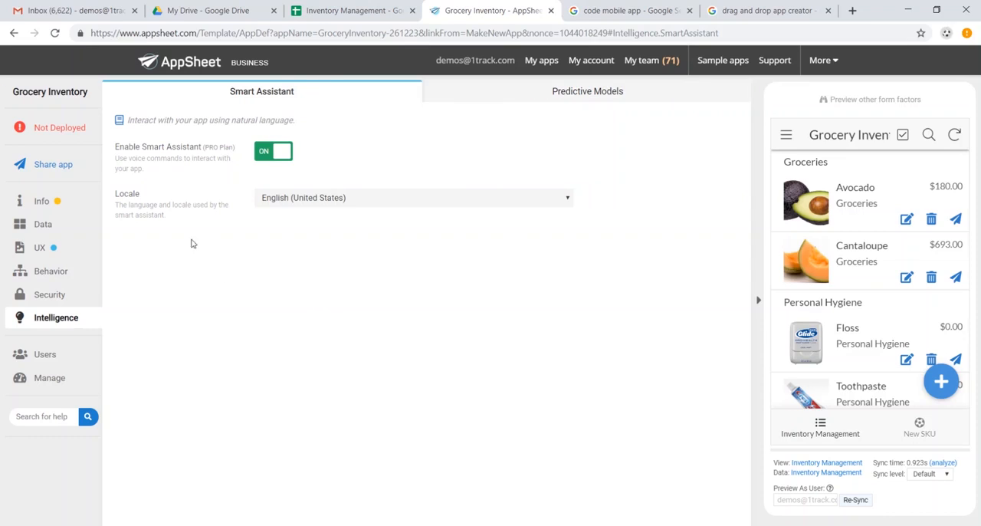
left_click(73, 136)
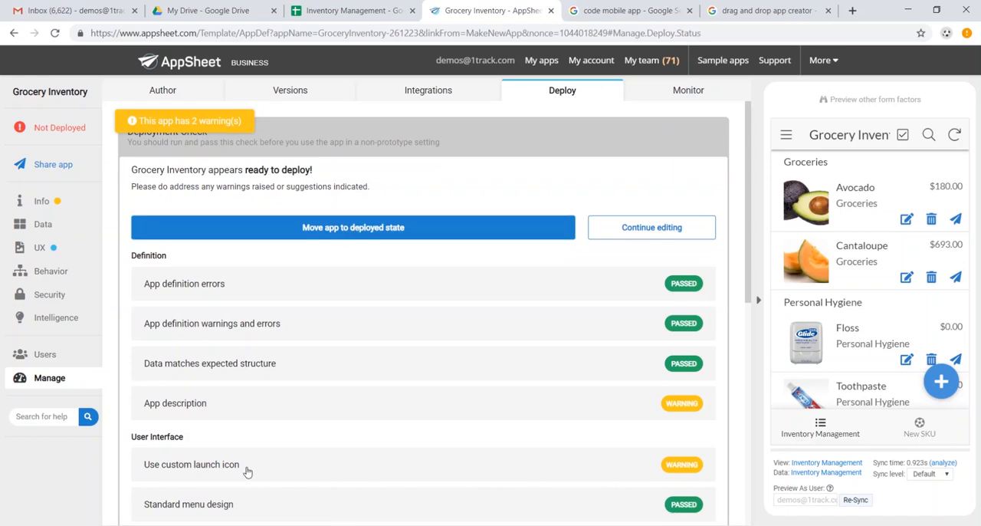
left_click(296, 227)
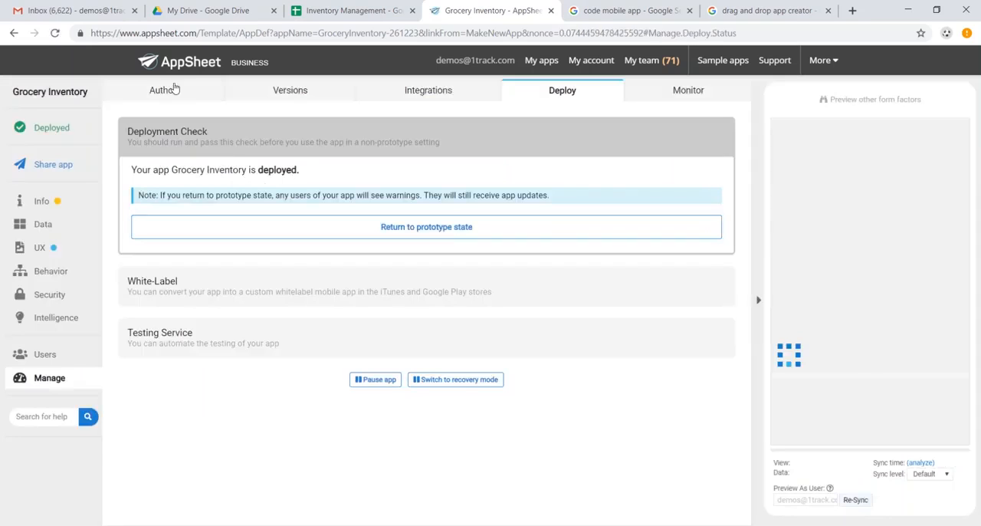
Switch to Gmail, run Grocery Inventory in the browser from its app-ready email's install link, and view its New SKU form without saving.
left_click(69, 10)
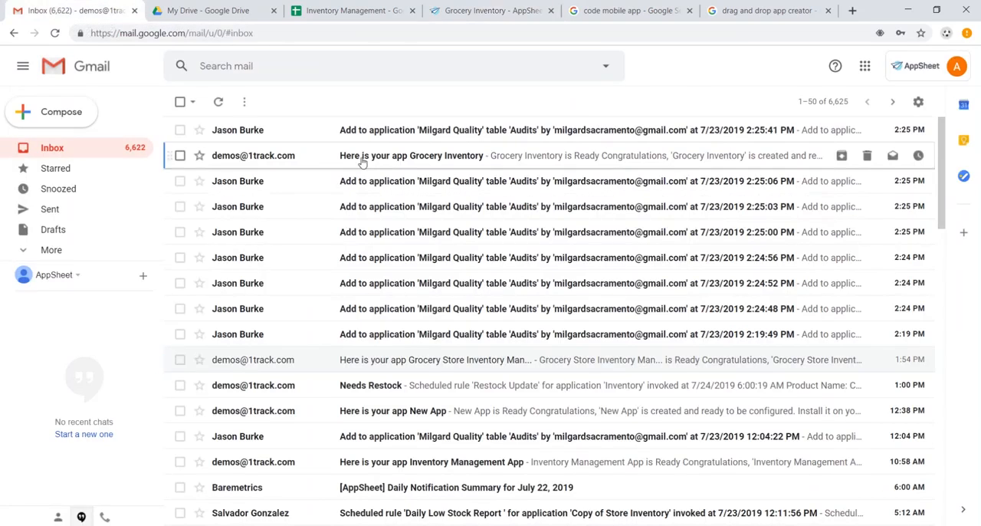
left_click(363, 158)
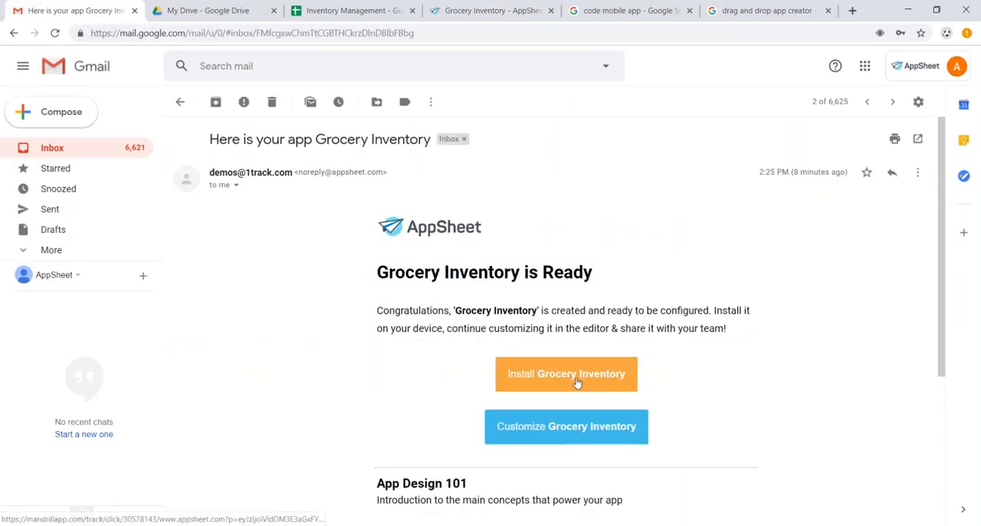
left_click(577, 380)
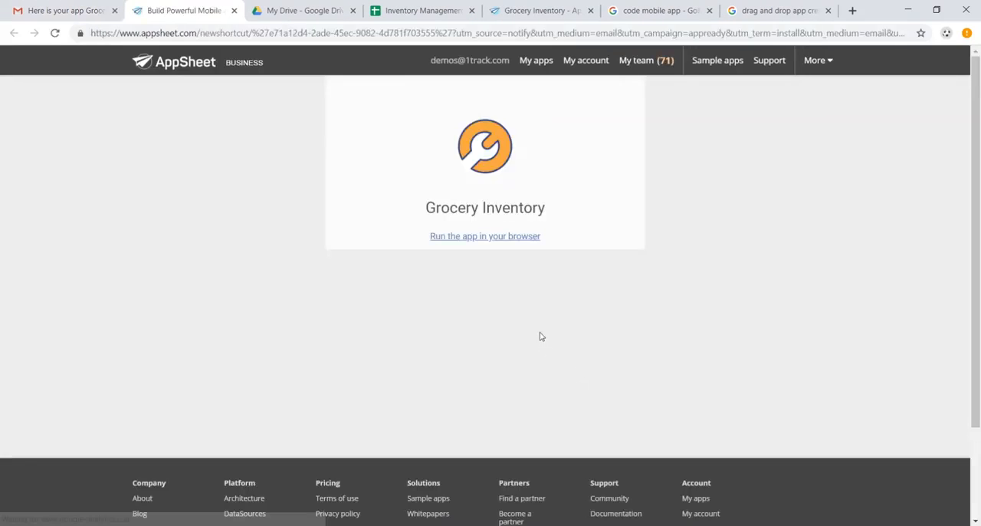
left_click(513, 239)
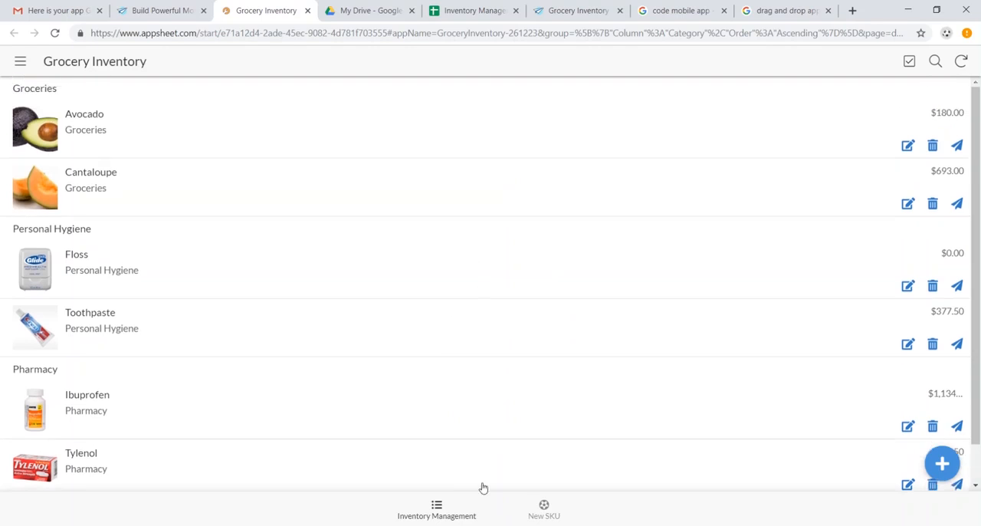
left_click(546, 510)
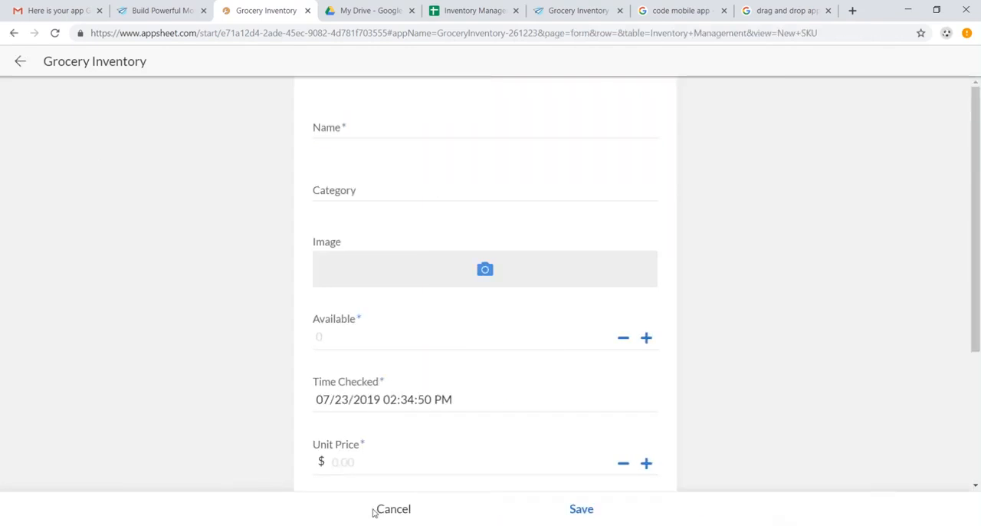
left_click(393, 509)
Return to the AppSheet editor and look at the app's sharing settings, including the user emails field, and its UX section.
left_click(577, 11)
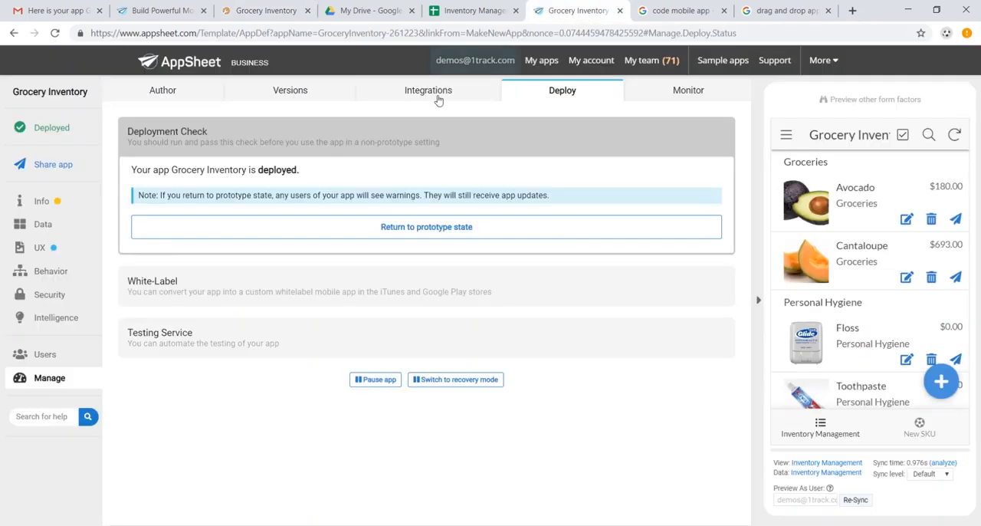
left_click(63, 164)
left_click(390, 225)
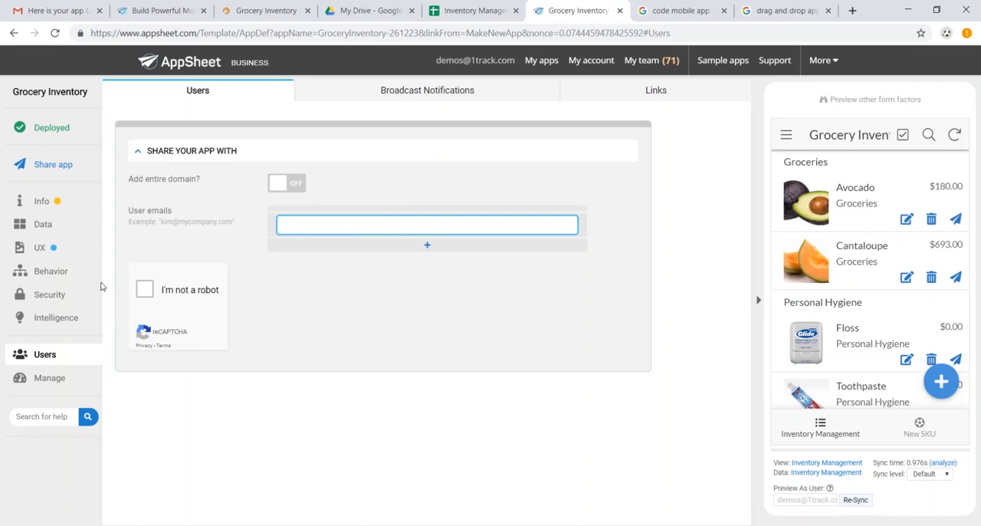
left_click(42, 248)
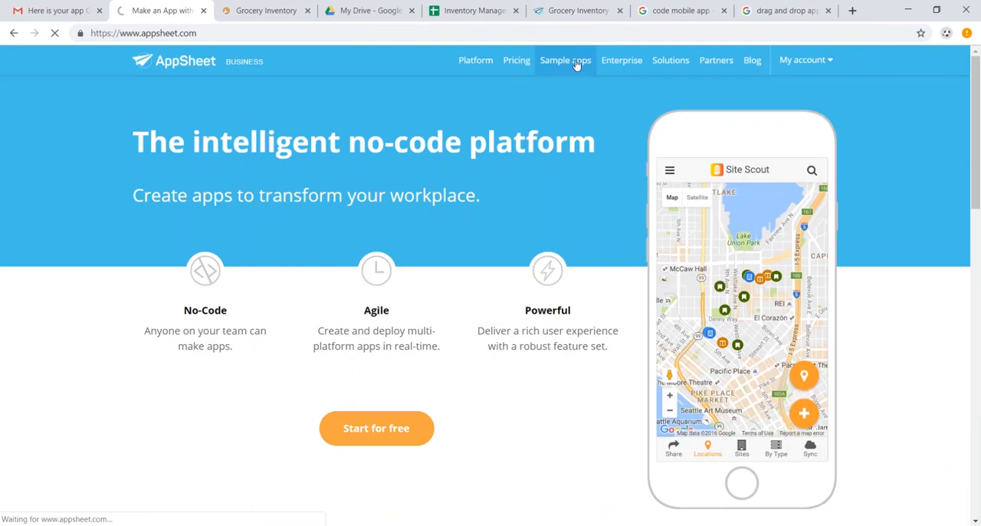
Browse AppSheet's sample apps page and look through its Industry, Function and Feature filters.
left_click(577, 66)
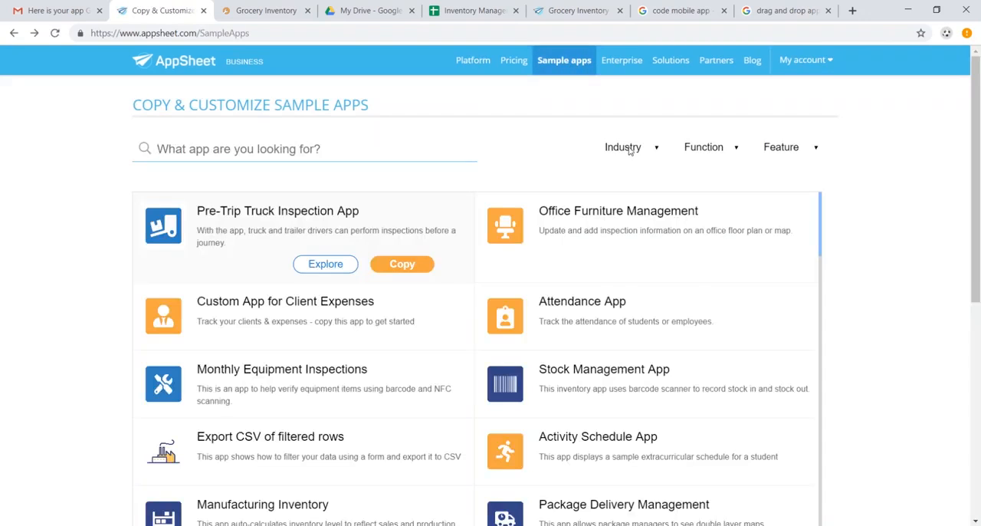
left_click(631, 151)
left_click(710, 155)
left_click(709, 155)
left_click(794, 150)
left_click(470, 282)
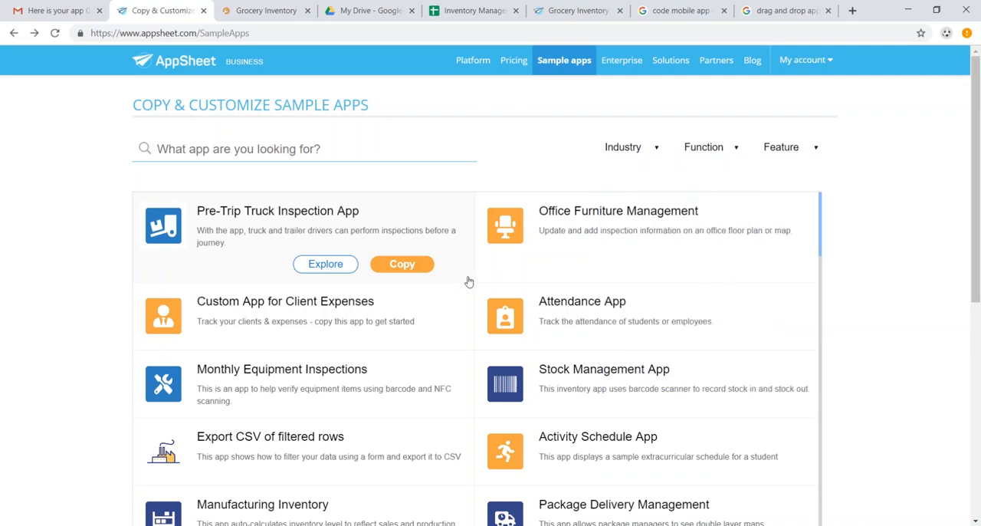